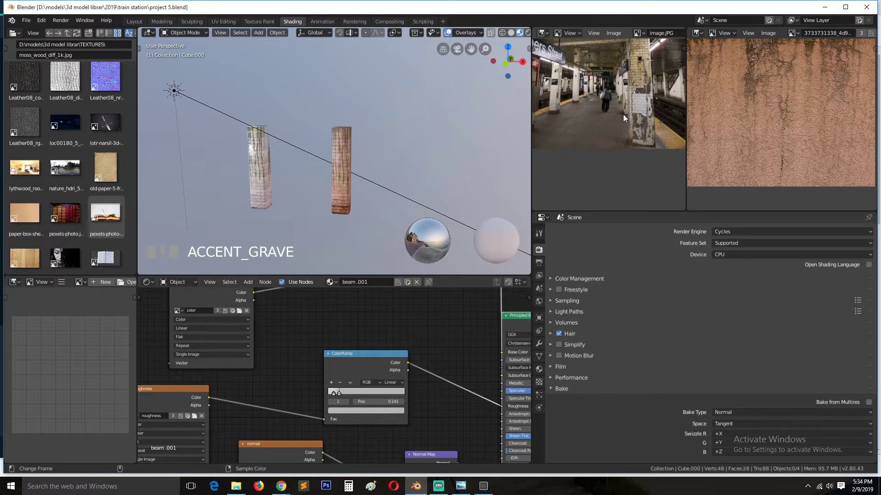
Inspect the pillars and platform in the subway station reference photo, and save the project.
scroll(636, 114, up, 4)
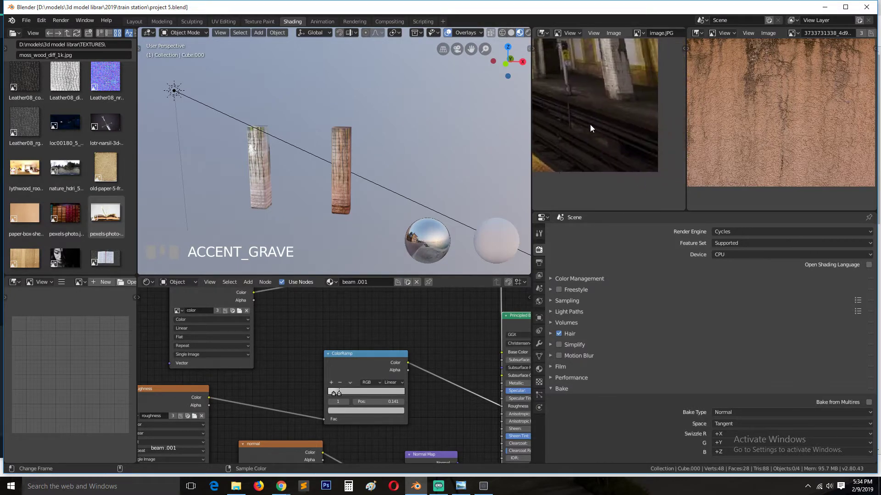
scroll(582, 132, down, 5)
middle_drag(664, 171, 681, 179)
scroll(623, 154, up, 1)
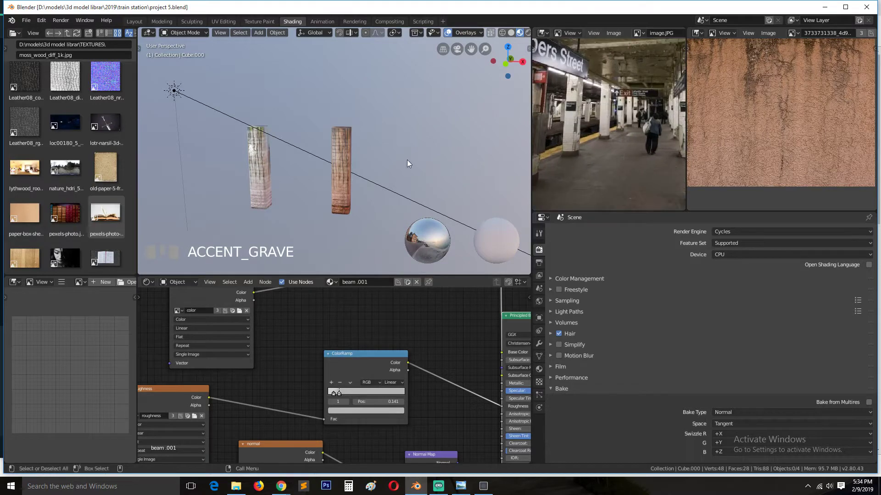
key(ctrl+s)
Switch to the Layout workspace and frame the pillar at the world origin in front orthographic view.
key(KP_7)
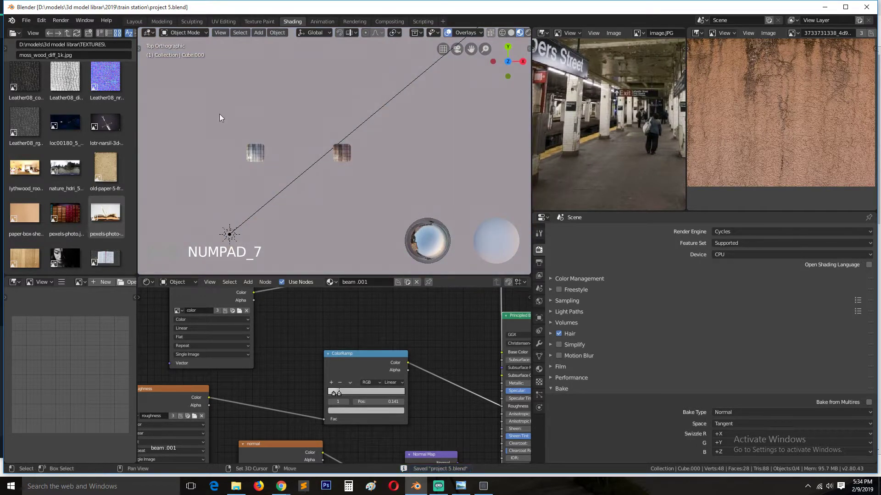
key(shift+a)
click(134, 22)
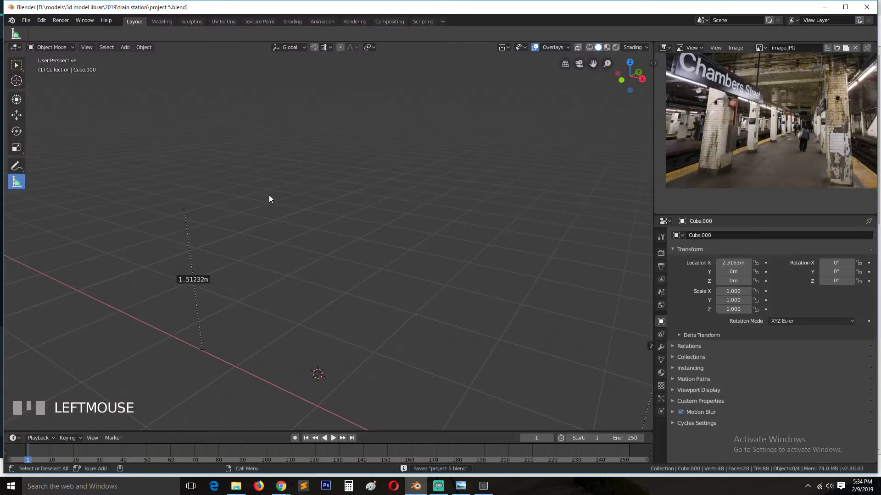
key(KP_1)
scroll(462, 230, down, 8)
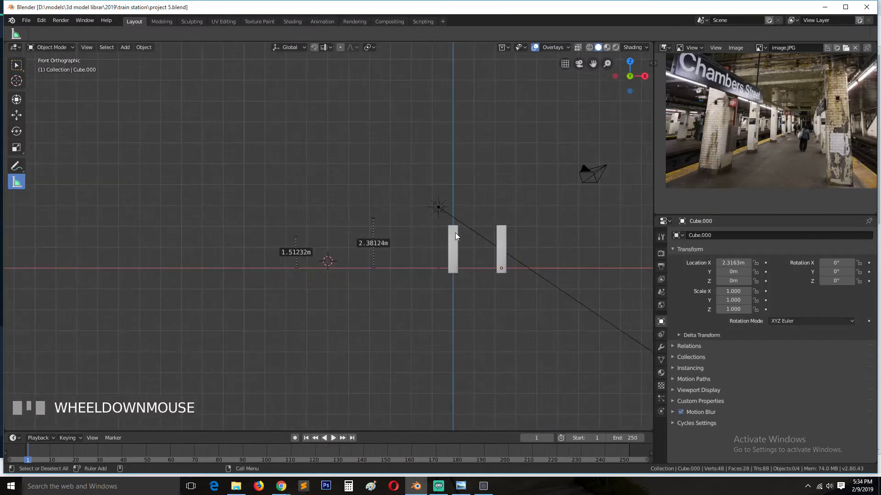
click(454, 236)
key(KP_Decimal)
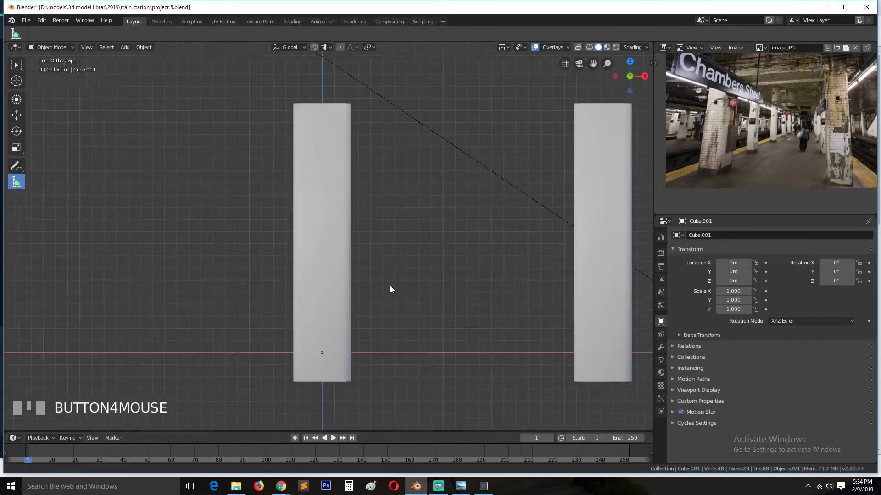
scroll(213, 266, down, 4)
key(shift+a)
click(281, 272)
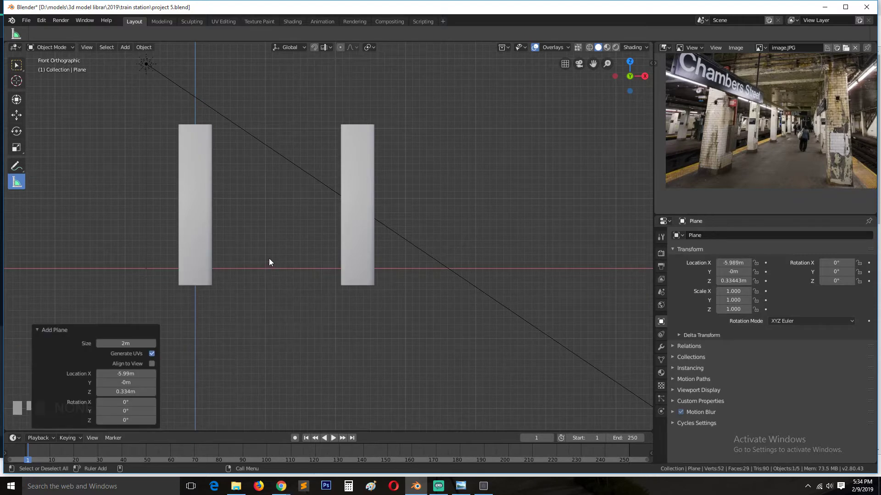
key(x)
click(277, 253)
Place the 3D cursor between the bases of the two pillars and add a 2 m plane there.
shift+right_click(280, 266)
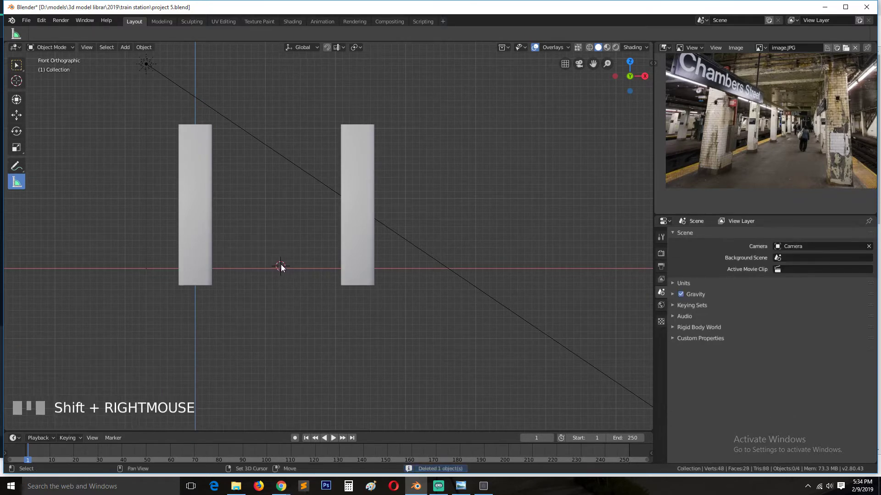
key(shift+a)
mouse_move(281, 265)
click(310, 262)
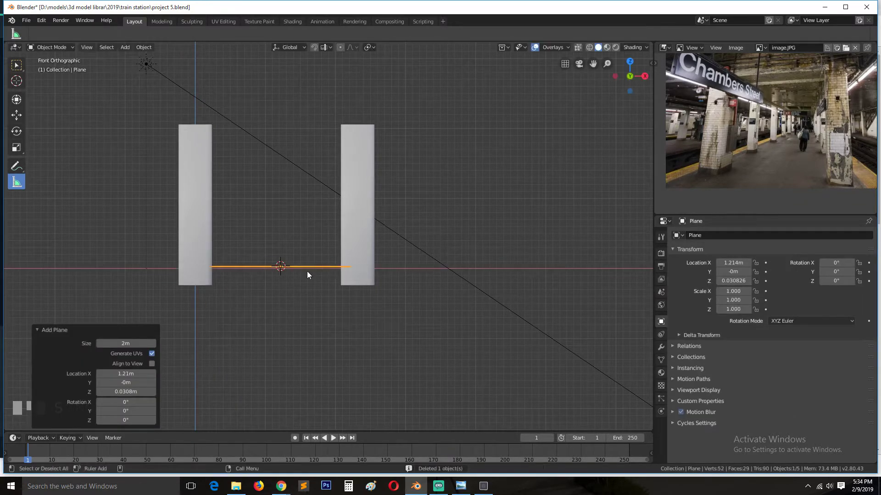
Scale the plane by about 1.533 along X and lower it about 0.275 m along Z to the pillar bases.
middle_drag(307, 271, 322, 285)
key(s)
key(x)
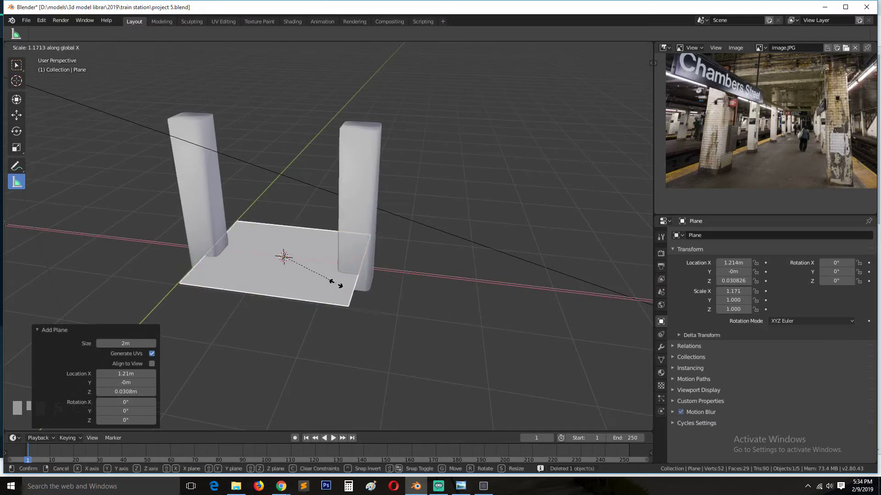
click(347, 289)
key(KP_1)
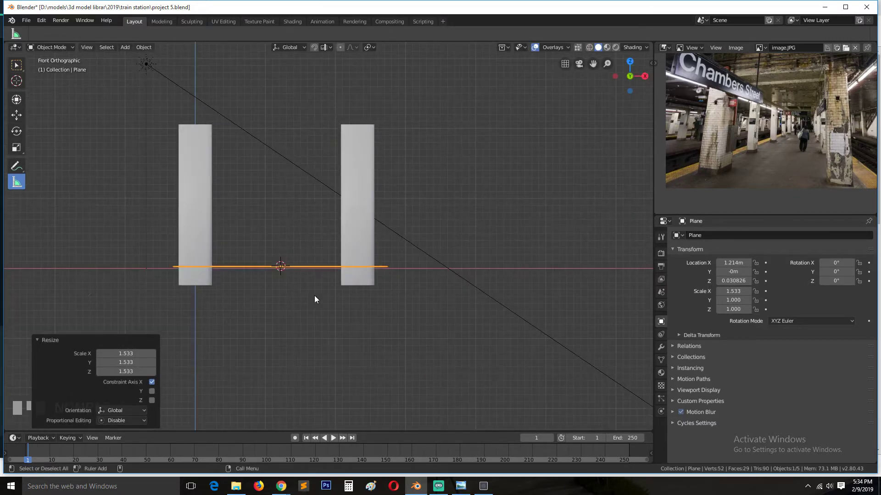
key(g)
key(z)
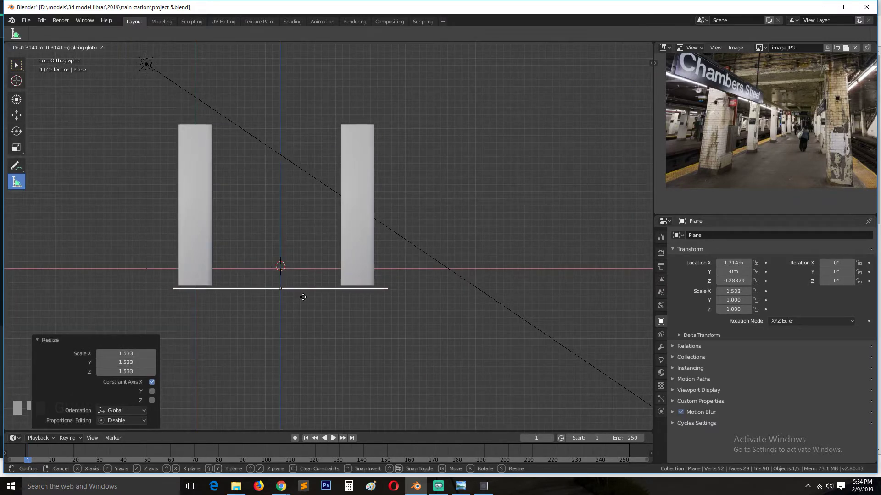
click(304, 297)
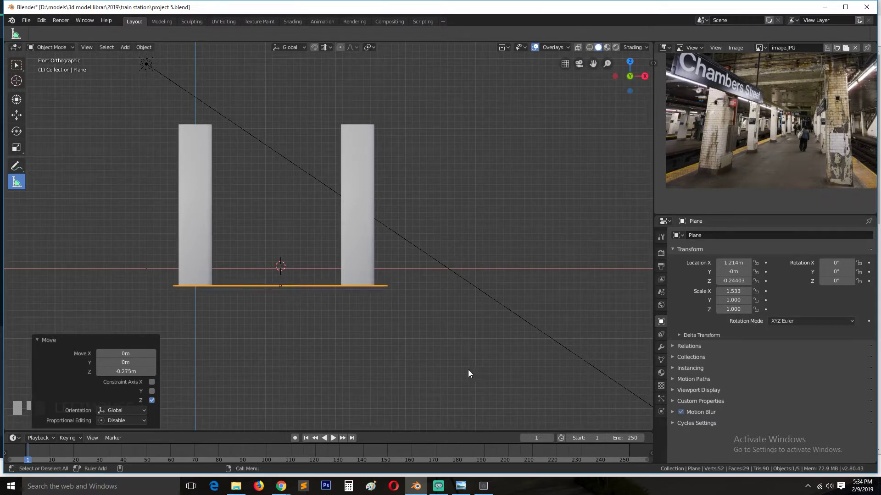
Scale the plane uniformly by about 1.221 and shift it about -0.0785 m along X.
key(s)
click(514, 368)
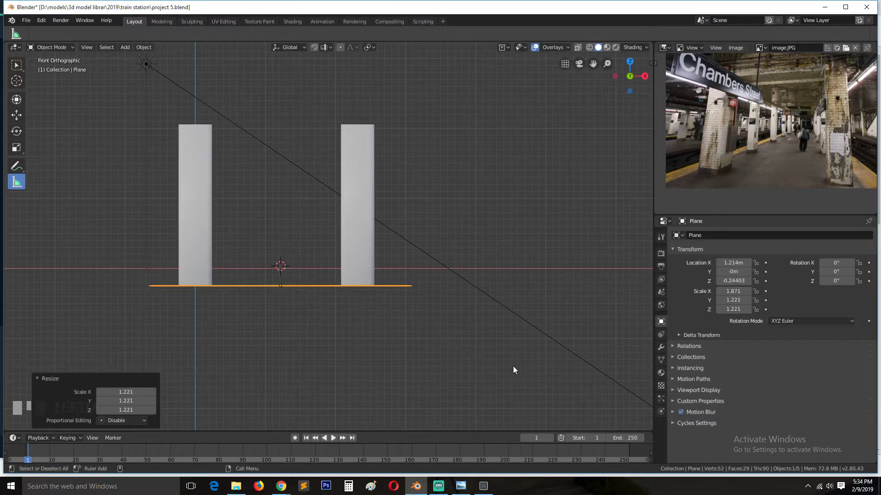
key(g)
key(x)
click(413, 306)
Widen the plane along Y by a factor of about 1.539.
middle_drag(412, 305, 364, 354)
key(s)
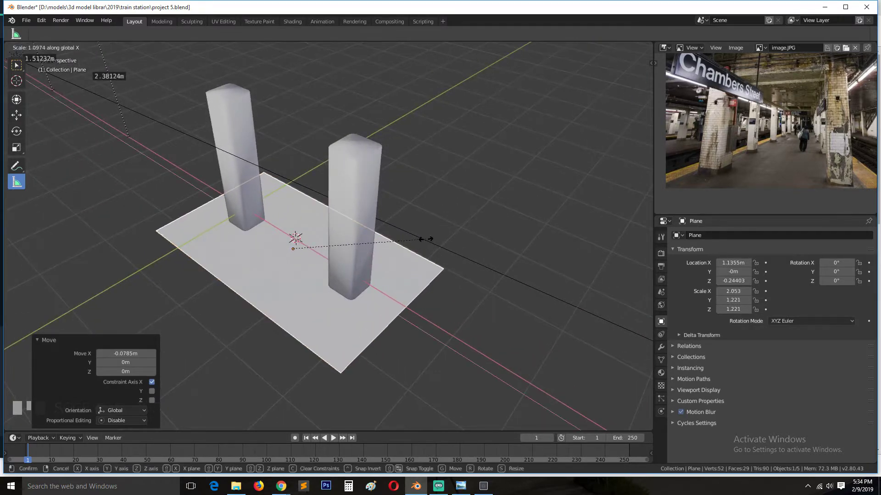
key(y)
click(475, 210)
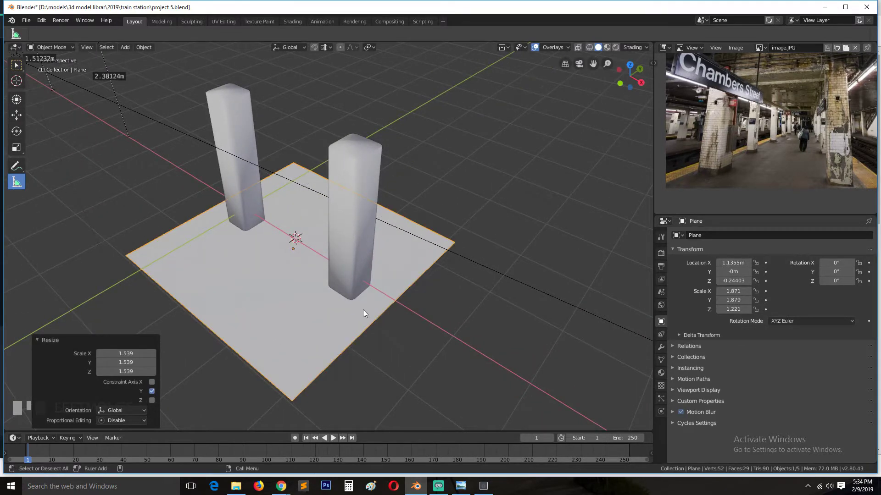
Cut the plane down the middle with a centred edge loop and delete the half under the pillar at the origin.
key(Tab)
key(ctrl+r)
click(201, 312)
right_click(201, 312)
key(1)
alt+click(228, 294)
key(x)
click(173, 228)
key(Tab)
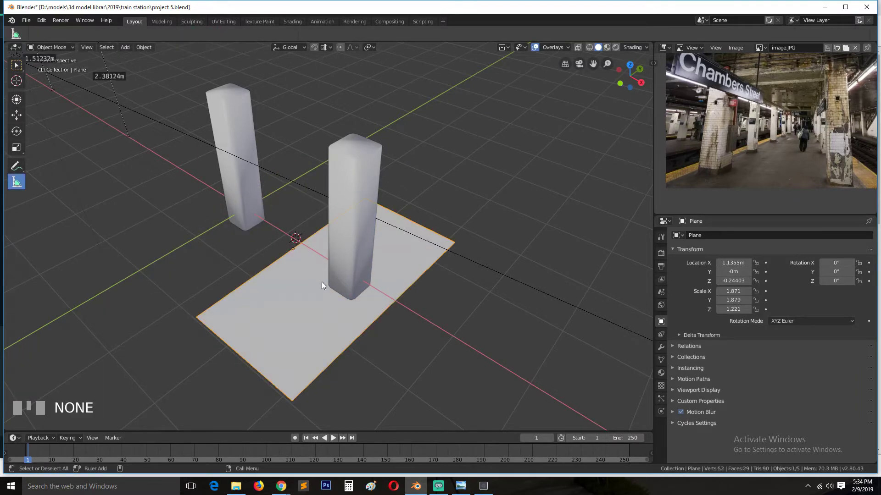
Add a Mirror modifier on the X axis to the half plane.
click(661, 347)
click(439, 485)
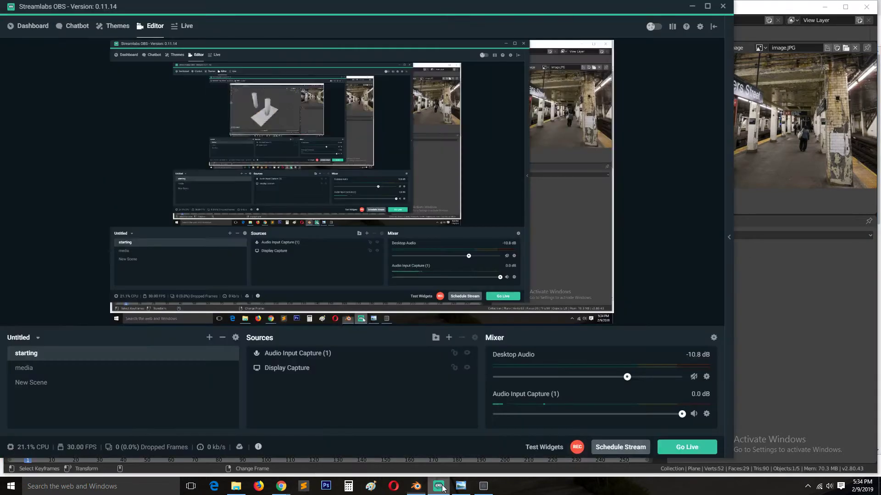
click(798, 216)
click(795, 235)
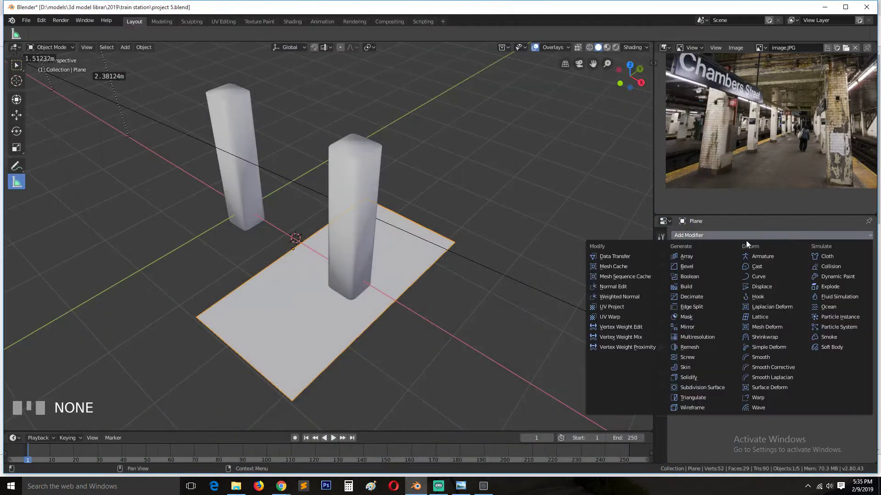
click(686, 326)
Enable cavity and shadow in the viewport's solid shading and set the object colours to Random.
scroll(310, 273, up, 8)
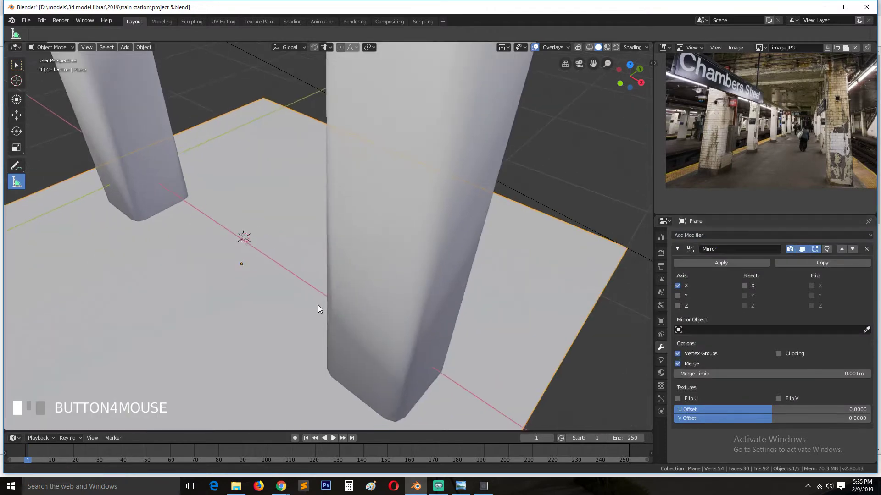
click(645, 46)
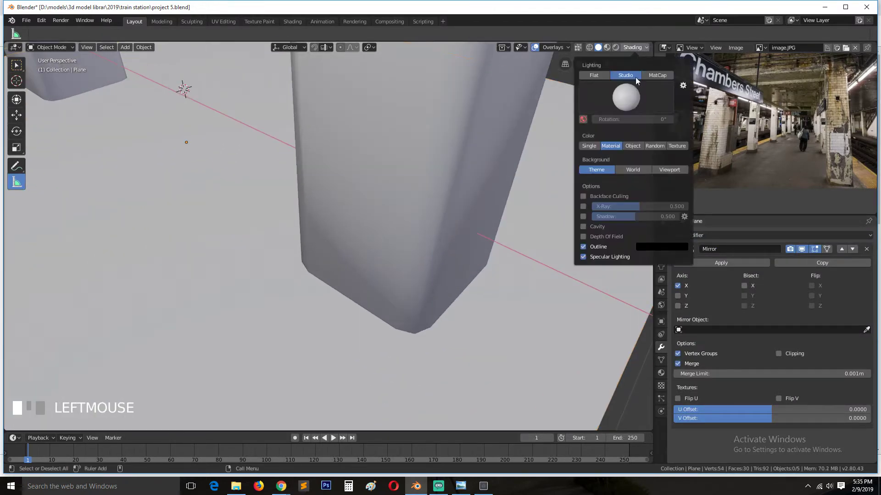
click(583, 226)
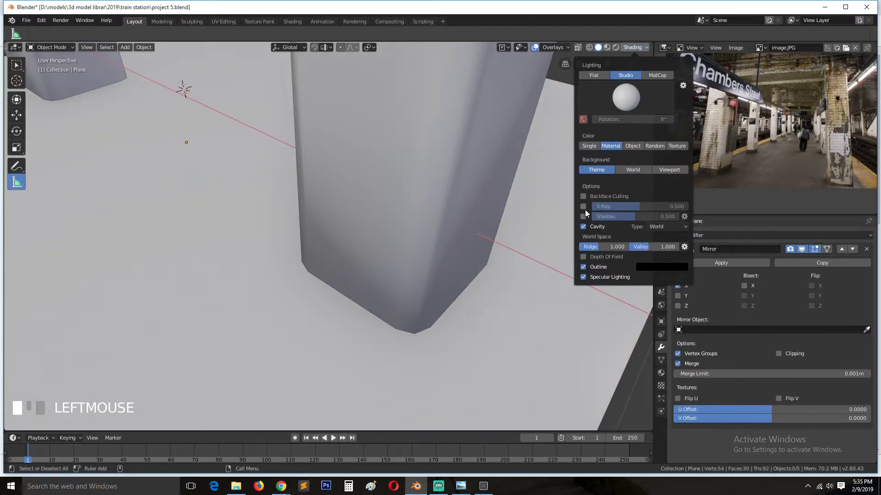
click(583, 216)
click(635, 50)
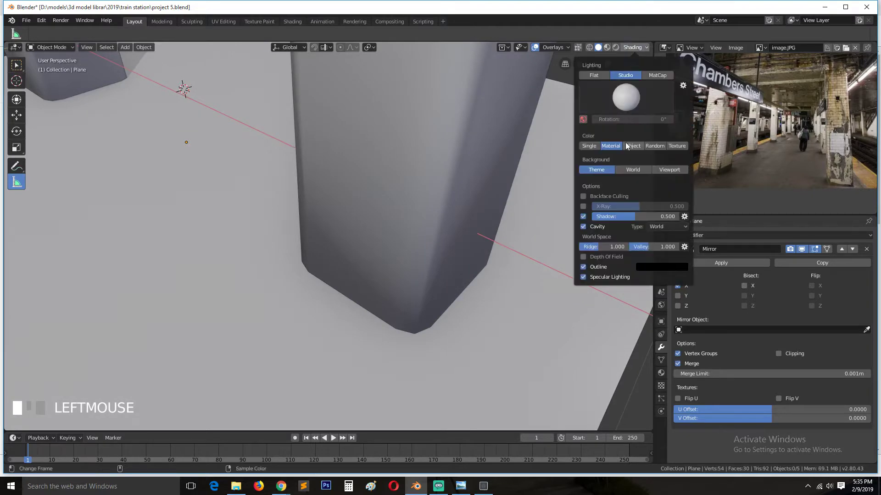
click(654, 146)
Save the project and raise the floor plane about 0.0162 m along Z to meet the pillar bases.
scroll(489, 267, down, 4)
key(ctrl+s)
mouse_move(488, 267)
middle_down()
mouse_move(427, 271)
mouse_move(441, 280)
mouse_move(450, 258)
mouse_move(444, 283)
middle_up()
scroll(448, 261, up, 2)
click(465, 274)
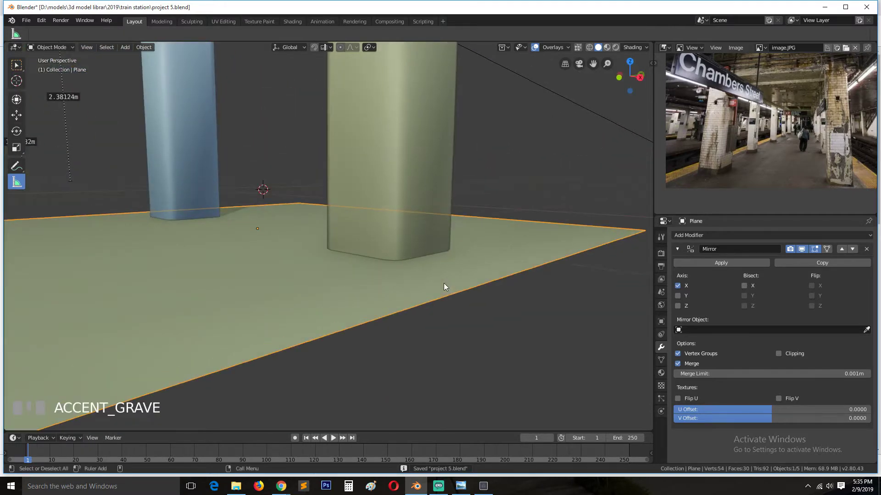
key(g)
key(z)
click(444, 281)
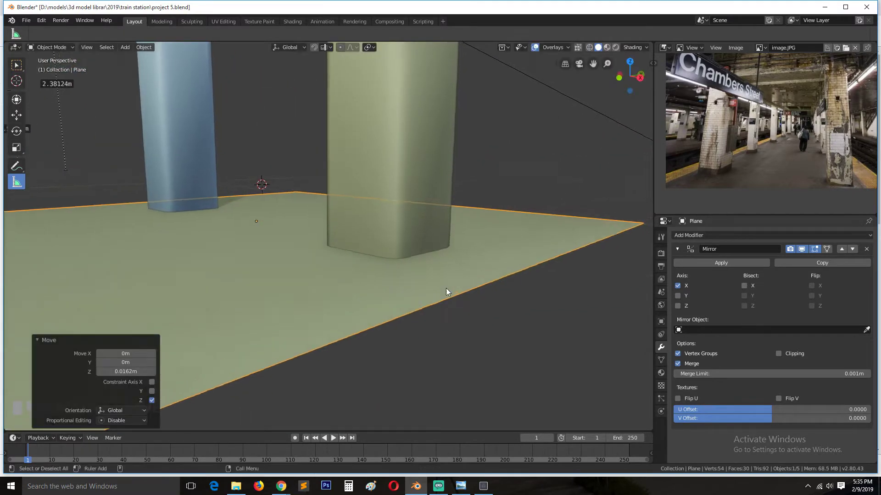
Check the platform edge in the reference photo and add a lengthwise loop cut to the floor just outside the pillar.
scroll(444, 284, down, 4)
key(Tab)
scroll(661, 156, up, 5)
middle_drag(660, 156, 703, 124)
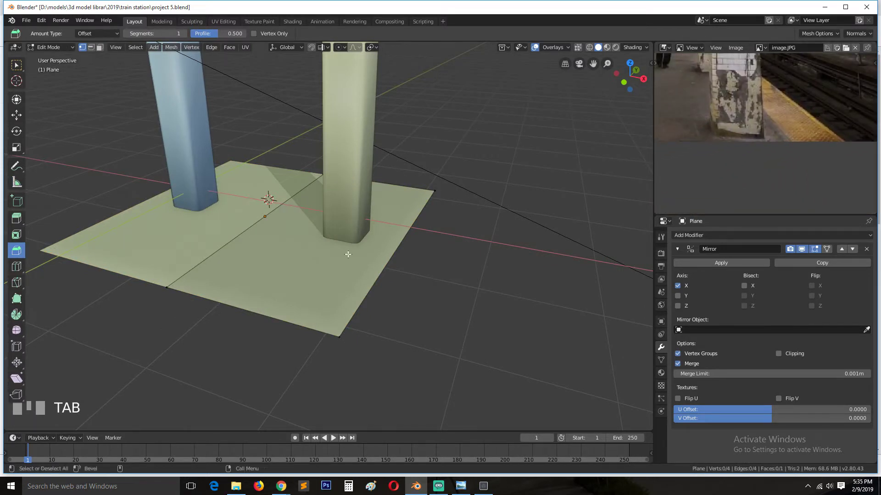
key(ctrl+r)
click(302, 327)
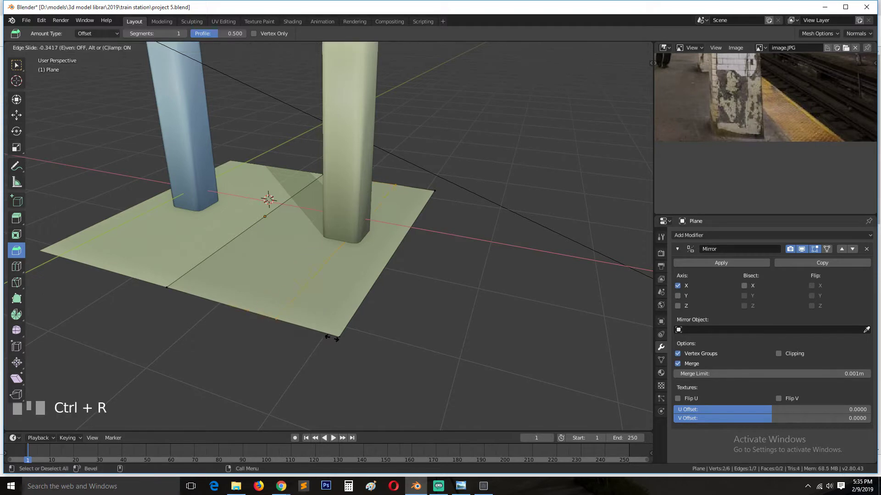
click(356, 348)
Move the floor's outer edge outward about 0.274 m along X to widen the border strip.
alt+click(369, 308)
key(g)
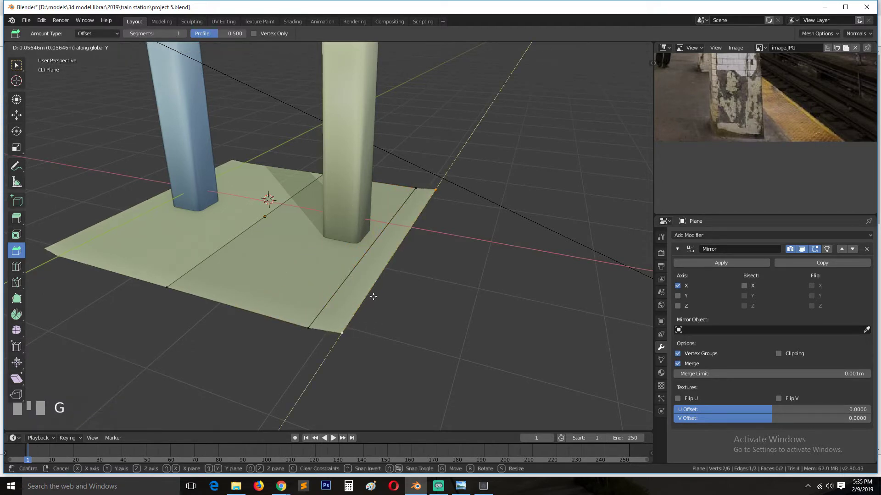
key(x)
click(406, 309)
Add a loop cut to the border strip and slide it by a factor of 1.000 onto the strip's inner edge.
scroll(406, 308, up, 1)
scroll(406, 309, up, 2)
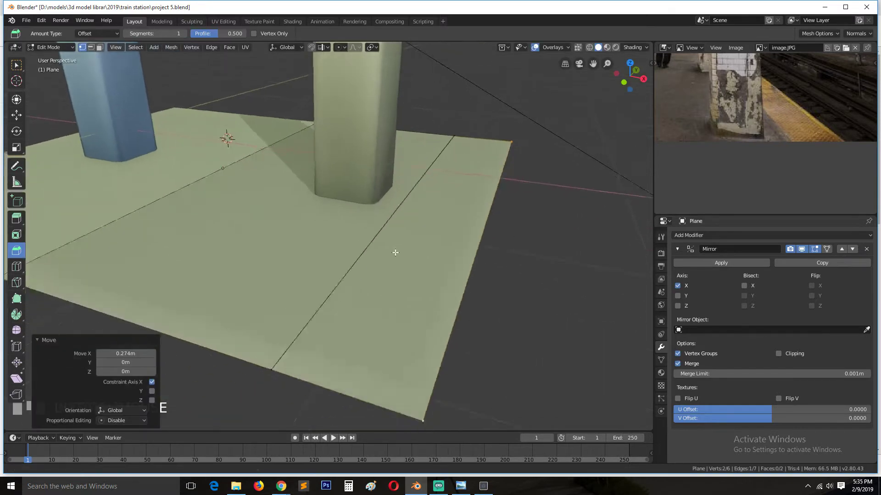
key(ctrl+r)
click(288, 326)
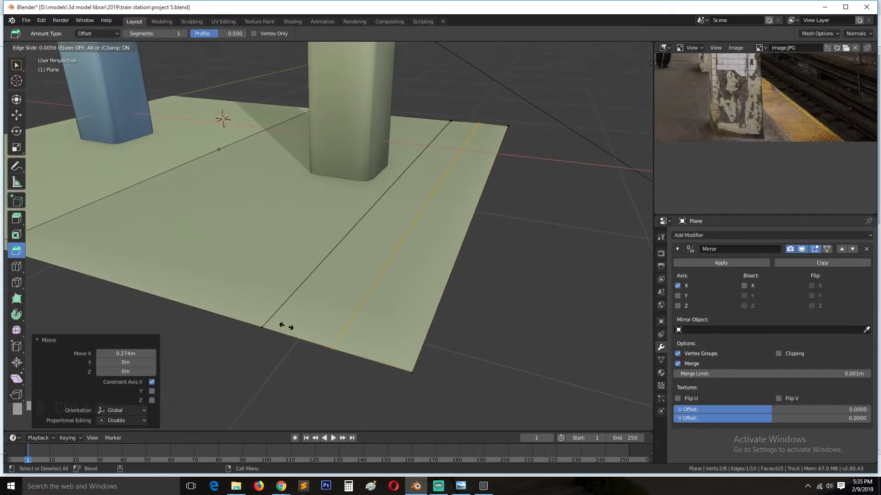
right_click(223, 298)
key(g)
key(g)
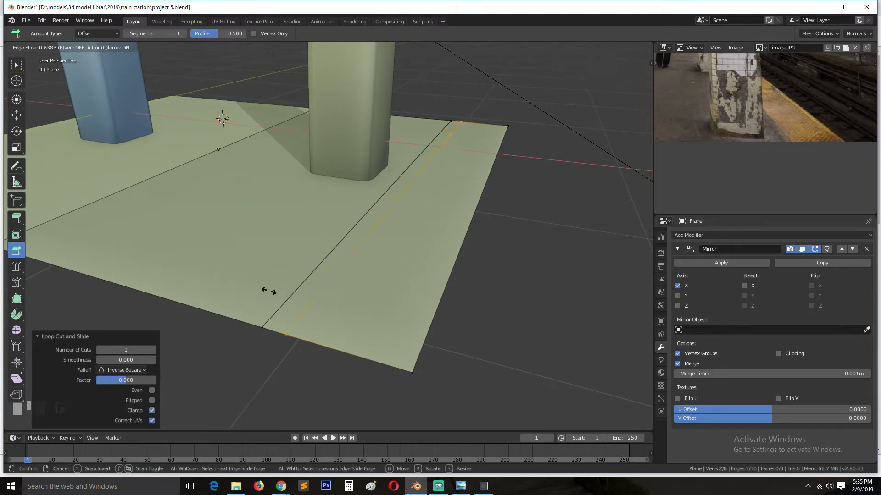
click(221, 284)
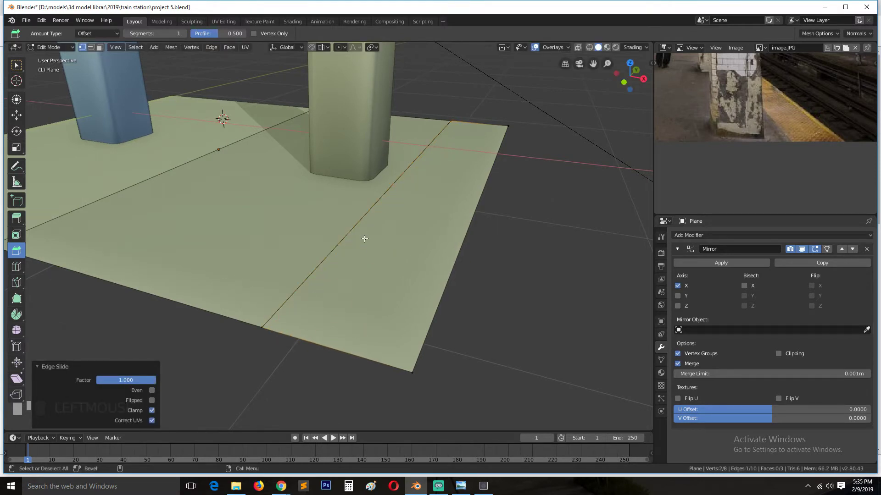
Select the border strip's face and lower it slightly along Z to form a small step.
key(3)
click(403, 236)
key(g)
key(z)
click(404, 238)
Select the border strip's outer edge and extrude it about 0.0479 m downward along Z.
key(1)
key(2)
alt+click(464, 240)
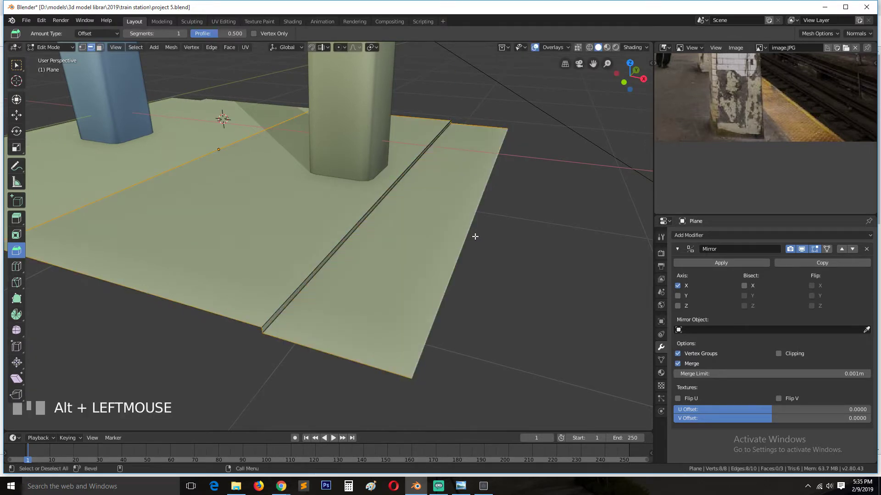
click(475, 237)
key(e)
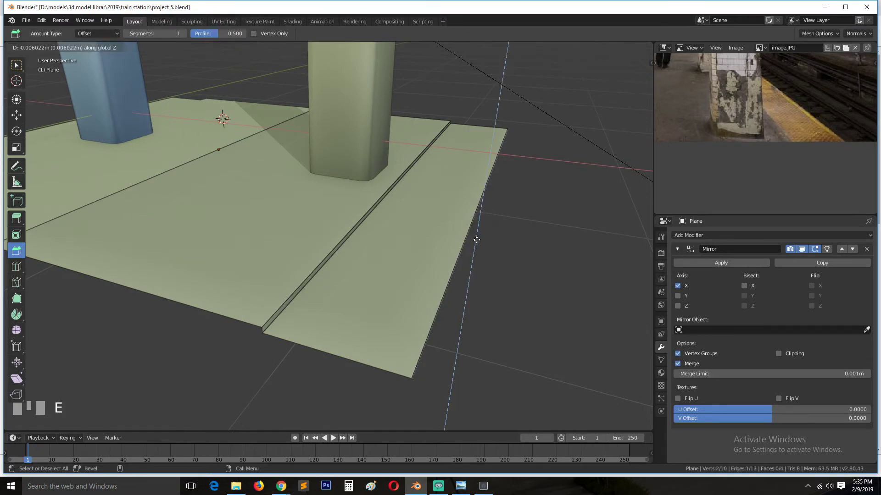
click(476, 245)
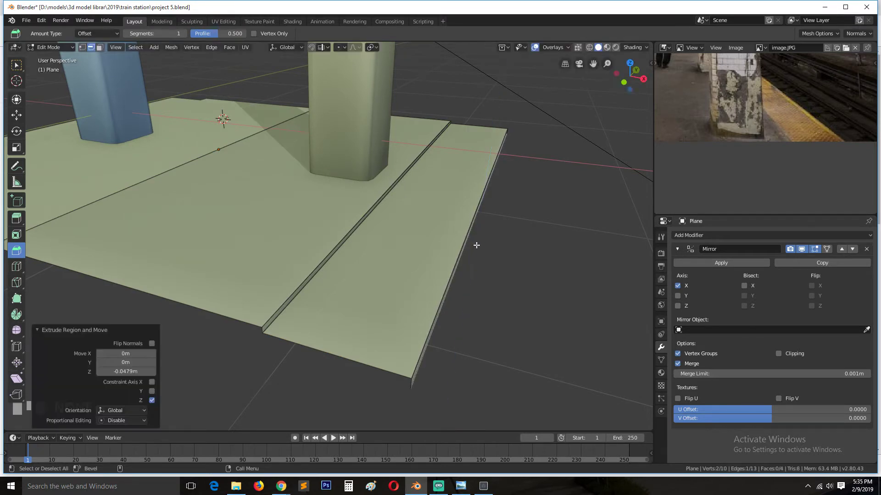
Move the extruded outer lower edge about 0.0307 m further down along Z to thicken the floor's side.
middle_drag(490, 221, 487, 213)
key(g)
key(z)
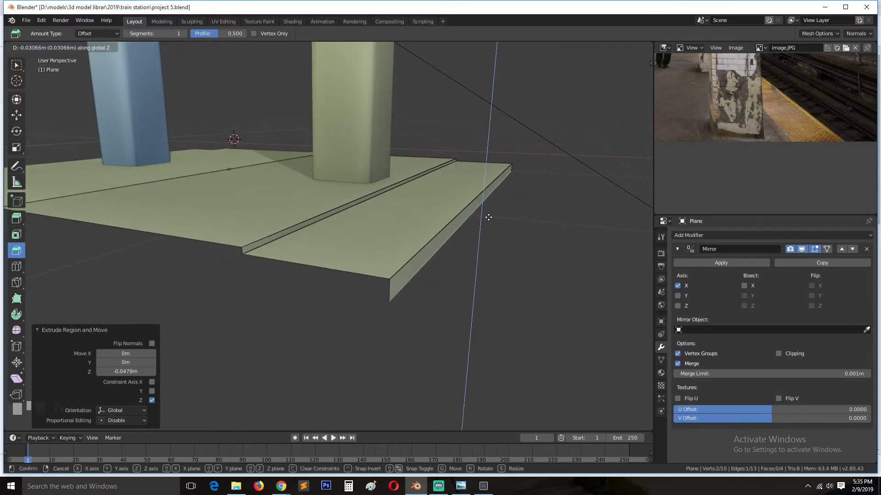
click(487, 217)
Extrude the floor's lower outer edge inward along X across the floor to form its underside.
key(e)
key(x)
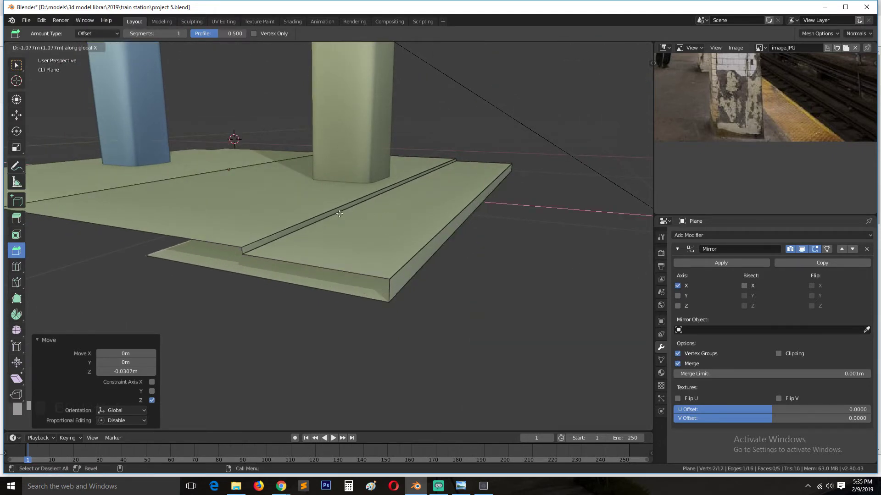
click(228, 208)
key(Tab)
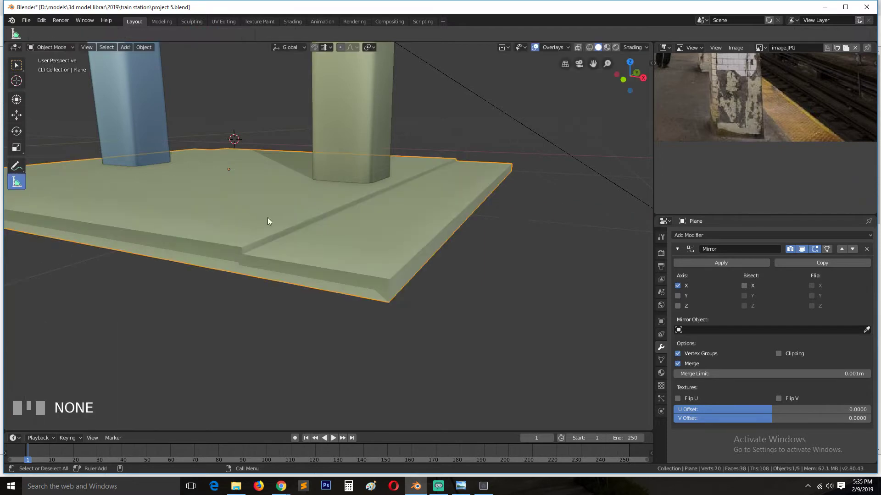
scroll(400, 216, down, 2)
mouse_move(401, 215)
middle_down()
mouse_move(405, 233)
mouse_move(397, 230)
middle_up()
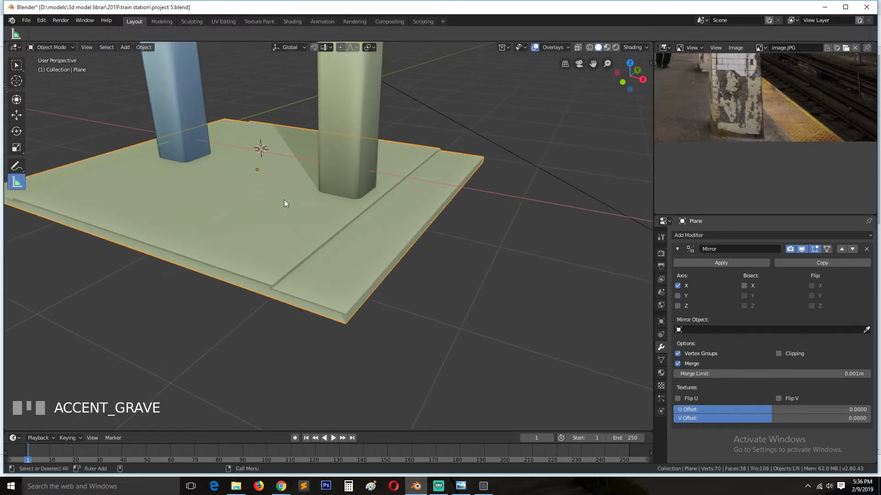
mouse_move(285, 202)
middle_down()
mouse_move(284, 173)
mouse_move(289, 185)
middle_up()
scroll(341, 160, down, 1)
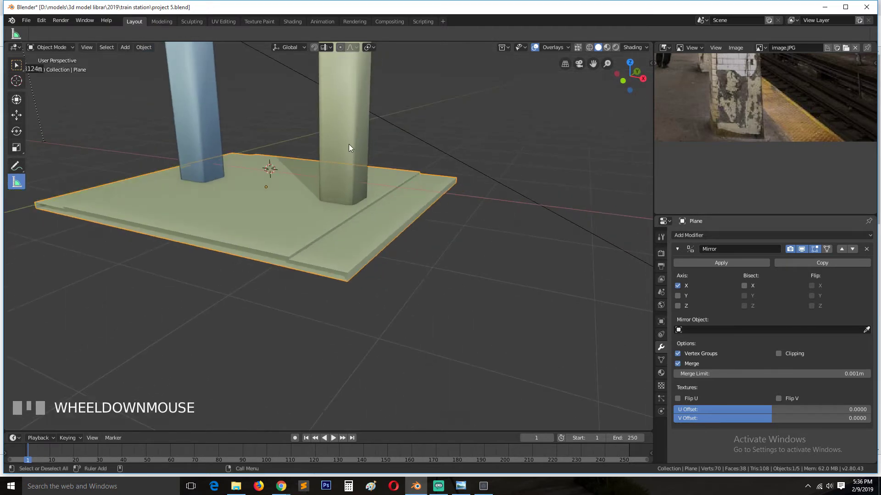
click(349, 145)
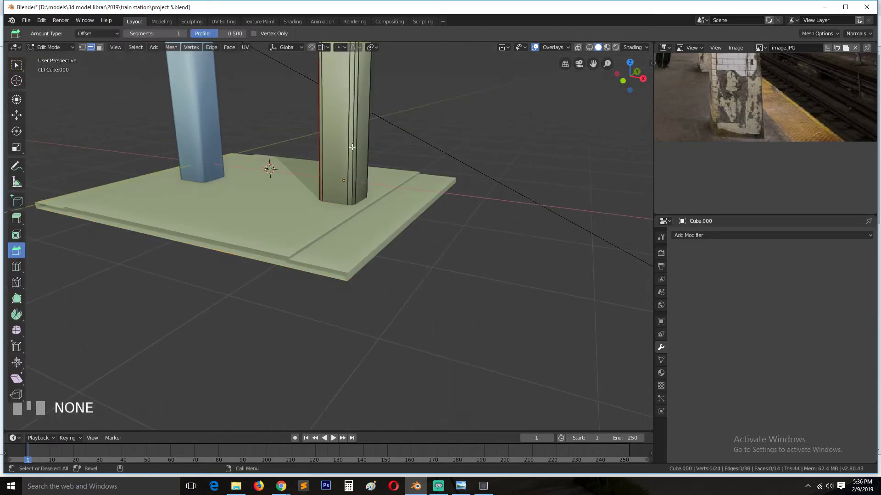
click(366, 260)
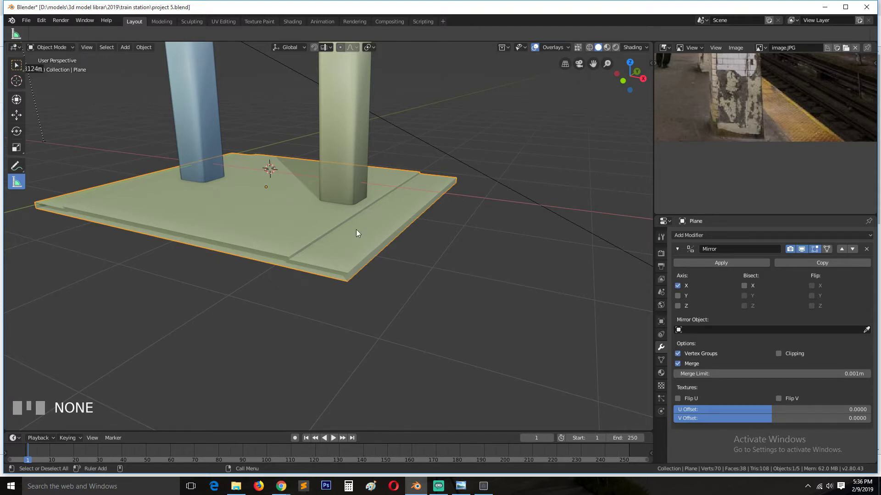
mouse_move(356, 229)
middle_down()
mouse_move(351, 194)
mouse_move(354, 233)
middle_up()
key(Tab)
key(Tab)
Enable Clipping on the floor's Mirror modifier and move the underside's inner edge along X against the mirror plane.
middle_drag(418, 291, 507, 305)
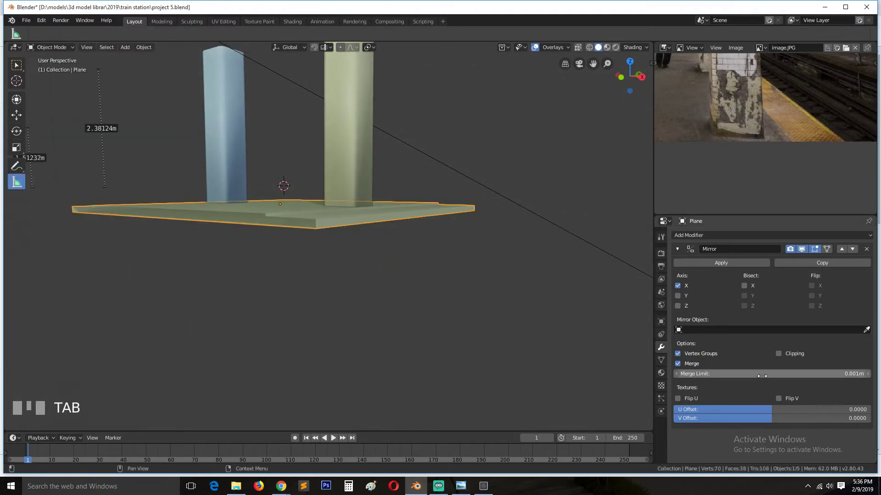
click(779, 354)
key(Tab)
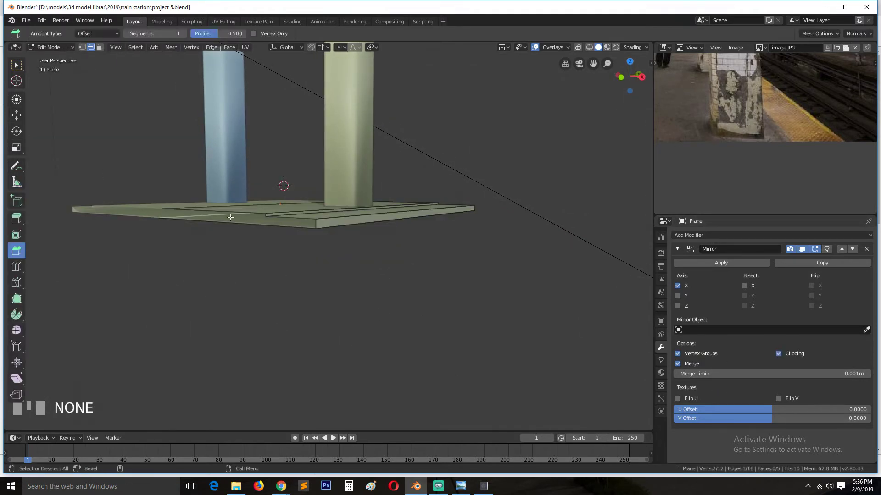
key(g)
key(y)
key(x)
click(366, 238)
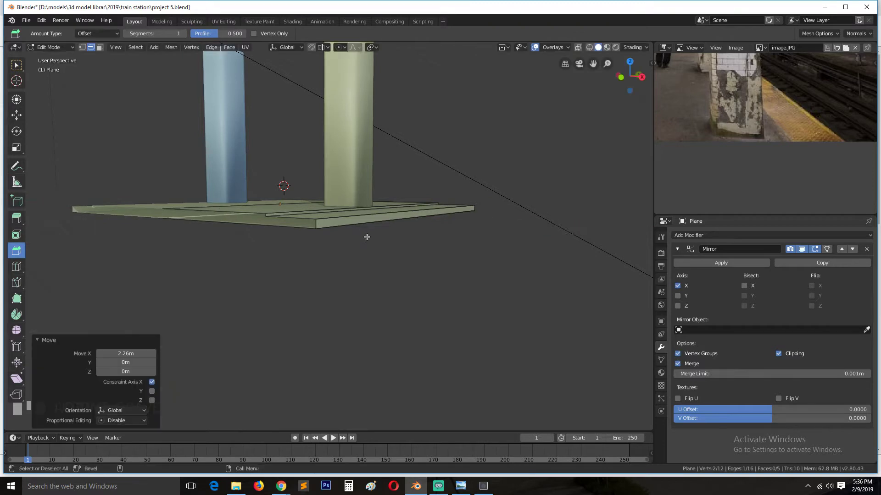
key(Tab)
Select the open boundary at the floor's front end and fill it with a face.
middle_drag(368, 238, 391, 278)
key(grave)
scroll(791, 136, down, 3)
scroll(791, 137, up, 4)
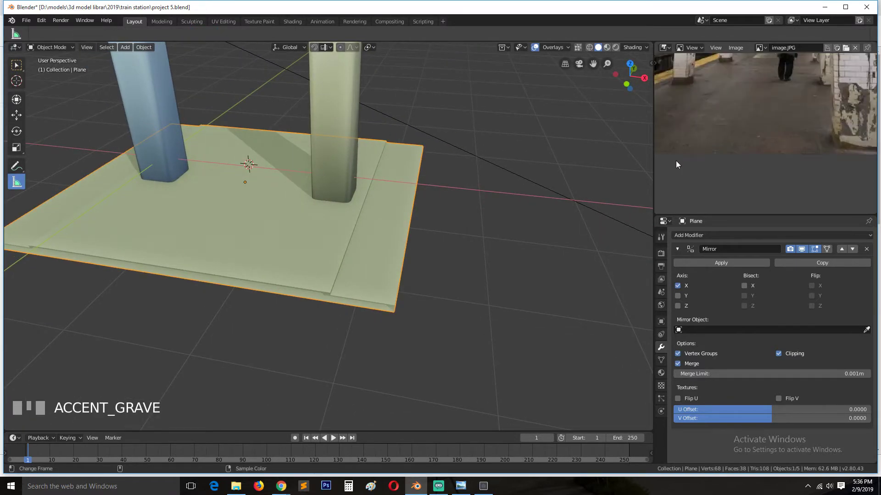
scroll(733, 145, down, 3)
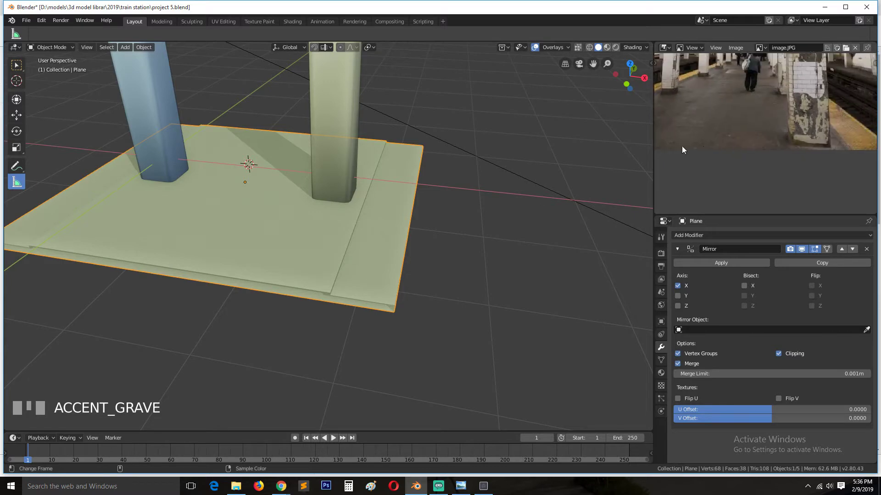
middle_drag(415, 153, 454, 158)
key(Tab)
alt+click(374, 354)
key(f)
Connect the vertex at the base of the border step to the bottom centre vertex across the new end face.
key(grave)
middle_drag(375, 353, 387, 301)
key(1)
click(416, 179)
shift+click(245, 216)
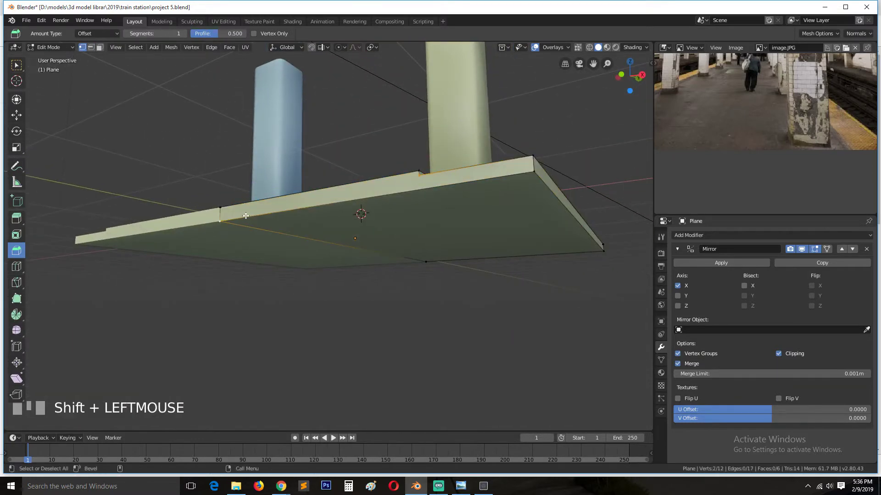
key(j)
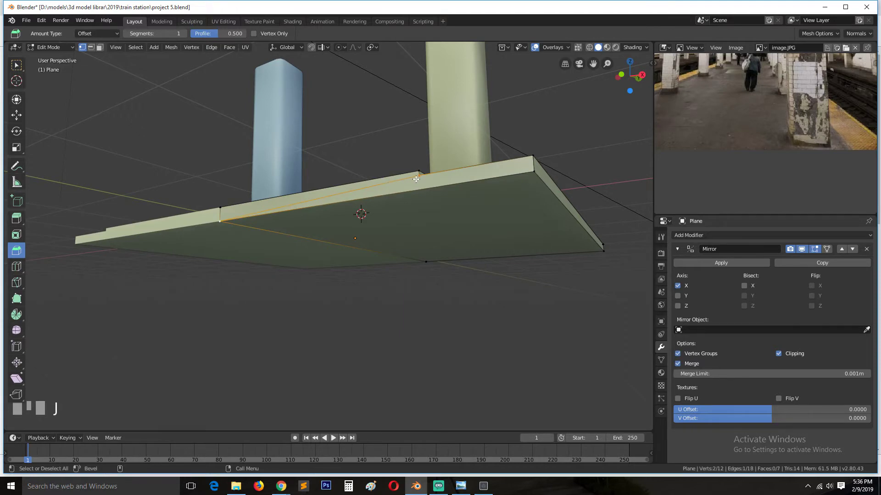
Select the open boundary at the floor's opposite end and fill it with a face.
key(grave)
middle_drag(415, 179, 368, 234)
key(2)
alt+click(340, 281)
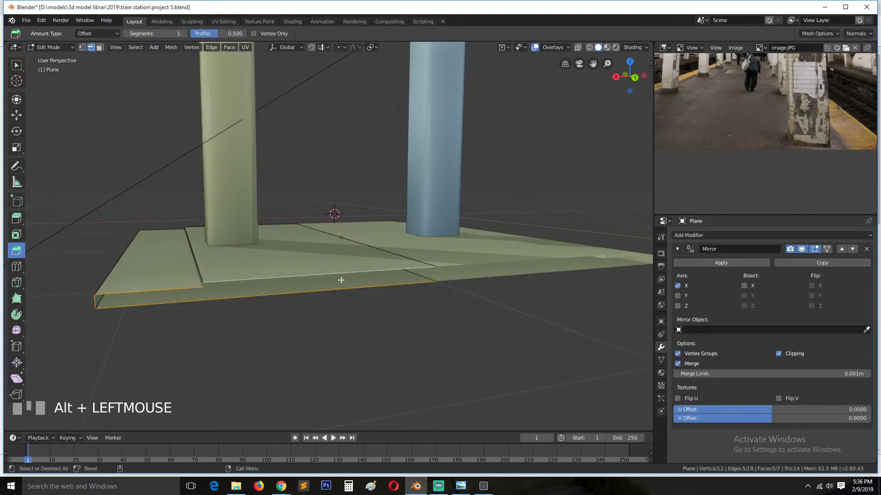
key(f)
Connect the border step's base vertex to the bottom centre vertex on the opposite end face and finish editing the floor.
key(1)
click(203, 285)
shift+click(433, 281)
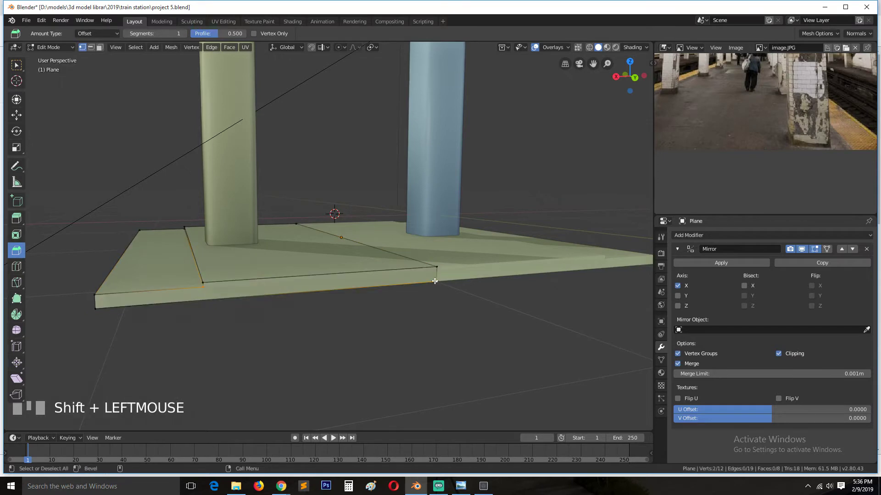
key(j)
key(Tab)
Select the green pillar and open its mesh for editing at the top cap.
key(grave)
middle_drag(216, 285, 383, 281)
key(Tab)
key(grave)
key(Tab)
click(438, 153)
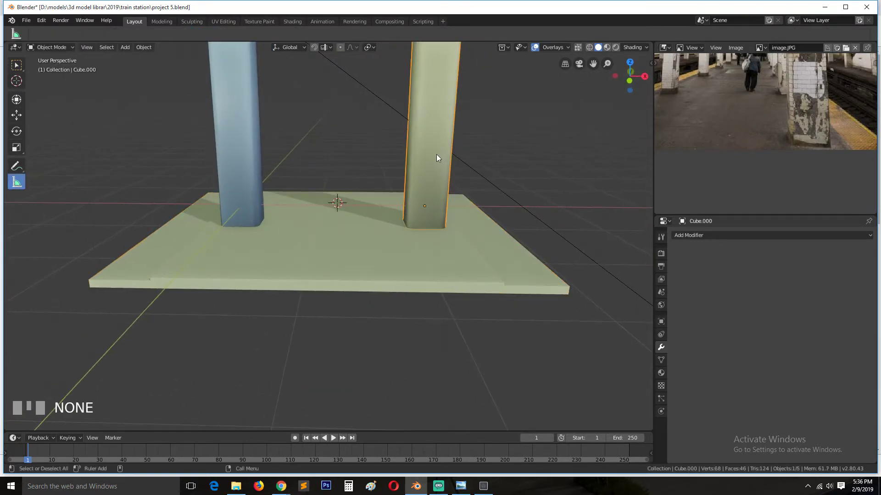
middle_drag(436, 154, 417, 300)
scroll(448, 227, up, 1)
key(Tab)
key(grave)
middle_drag(462, 178, 329, 206)
scroll(407, 223, up, 3)
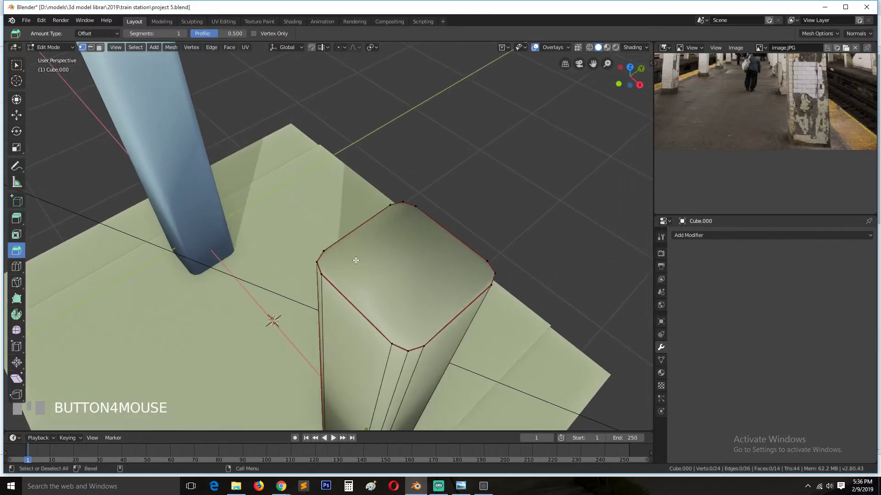
click(404, 209)
shift+click(394, 340)
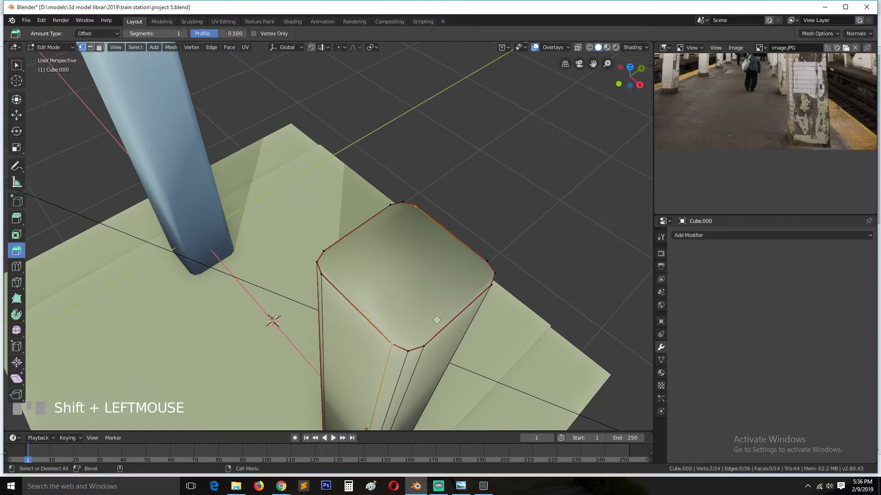
click(397, 340)
shift+click(483, 258)
key(k)
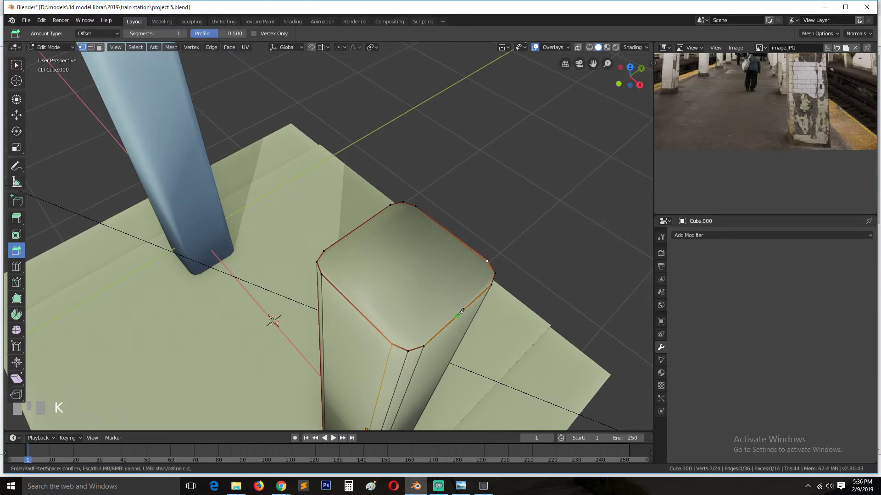
right_click(458, 286)
Connect the three vertices of the pillar cap's rear bevelled corner to the matching vertices of its front corner.
click(386, 221)
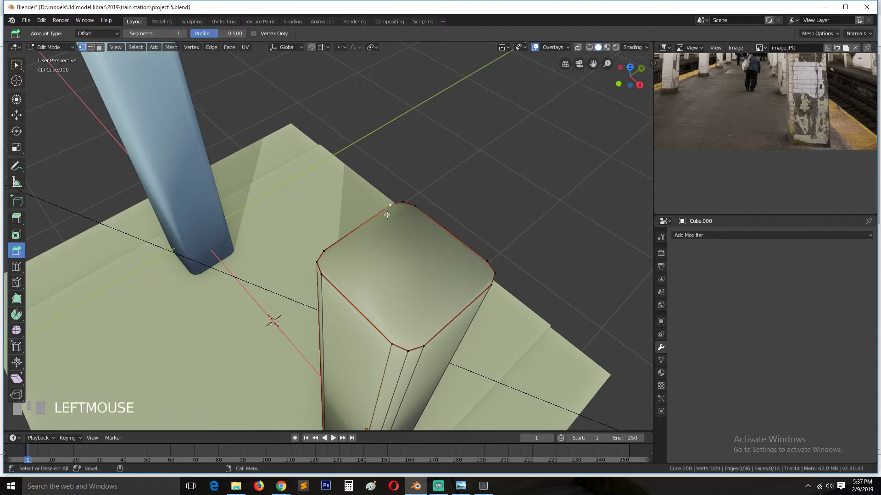
shift+click(390, 332)
key(j)
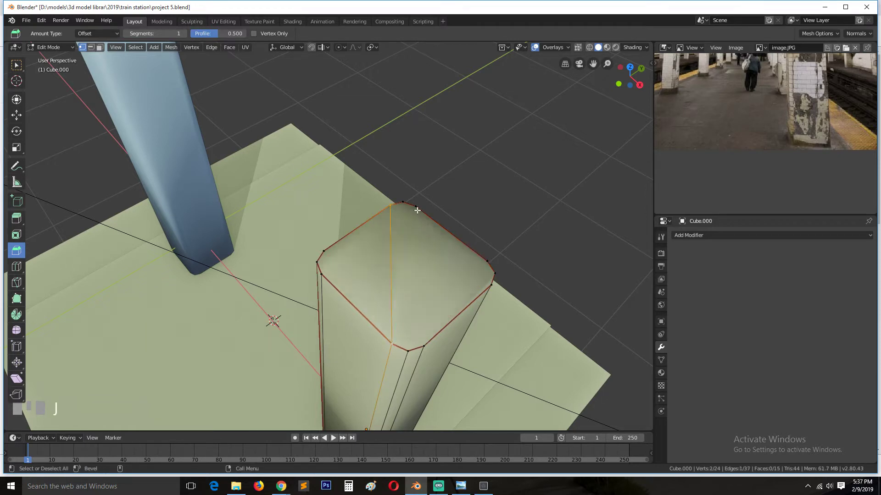
click(417, 210)
shift+click(424, 339)
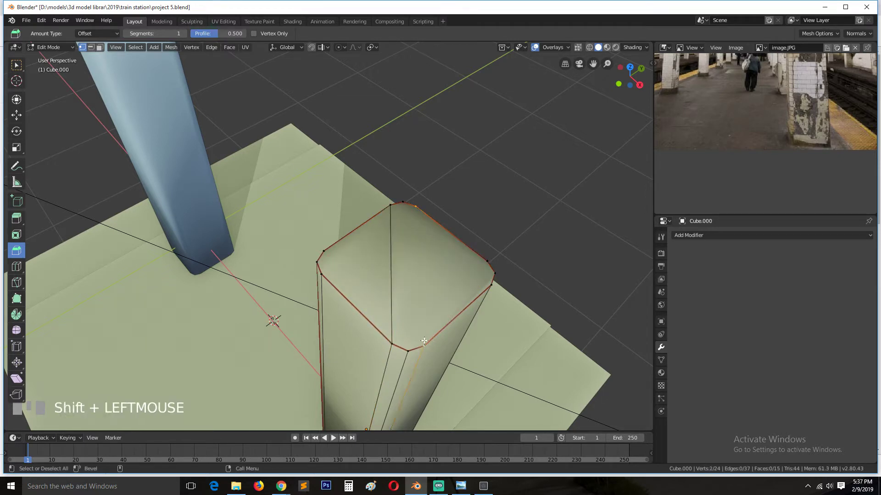
key(j)
click(400, 202)
shift+click(410, 348)
key(j)
Connect one vertex of each side corner of the pillar's top cap to the nearest outer vertex of the front corner.
key(alt+a)
click(486, 261)
shift+click(424, 343)
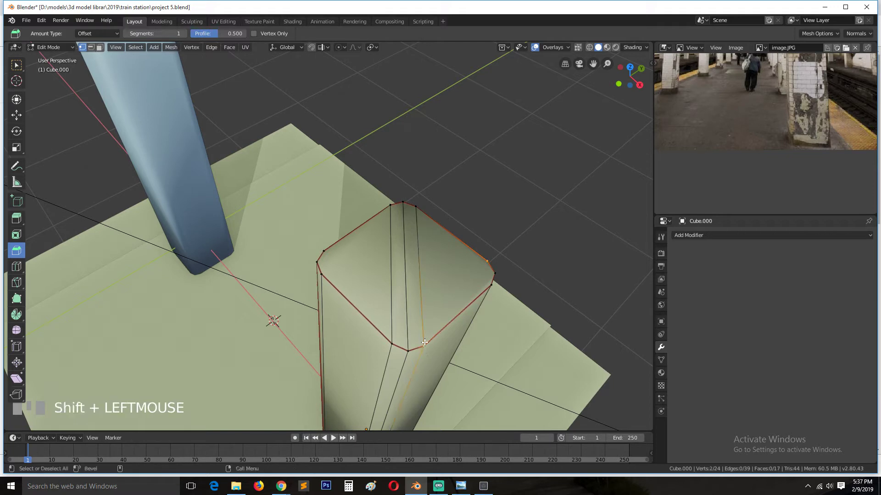
key(j)
key(alt+a)
click(324, 252)
shift+click(391, 335)
key(j)
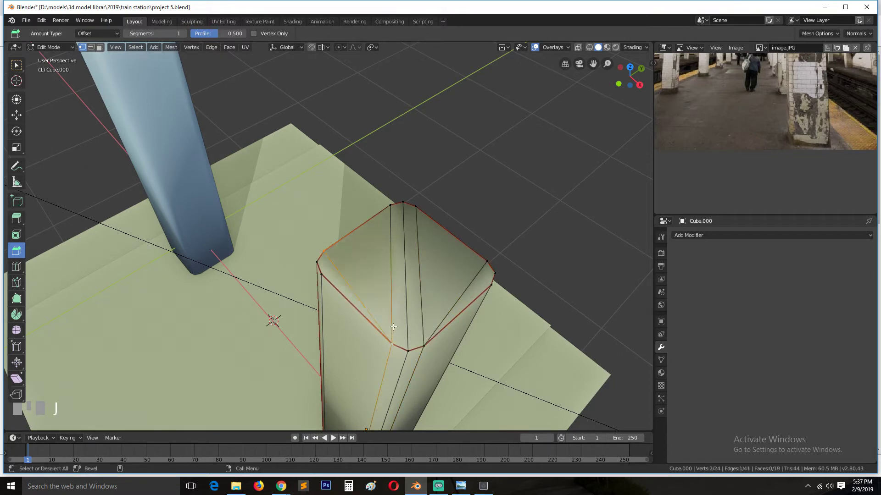
key(alt+a)
Finish editing the pillar and save the project file.
key(Tab)
scroll(384, 345, down, 4)
shift+middle_drag(374, 348, 353, 307)
key(ctrl+s)
shift+middle_drag(393, 374, 351, 309)
Open the floor mesh for edge editing in the UV Editing workspace and unlink the normal image from the UV editor.
click(384, 315)
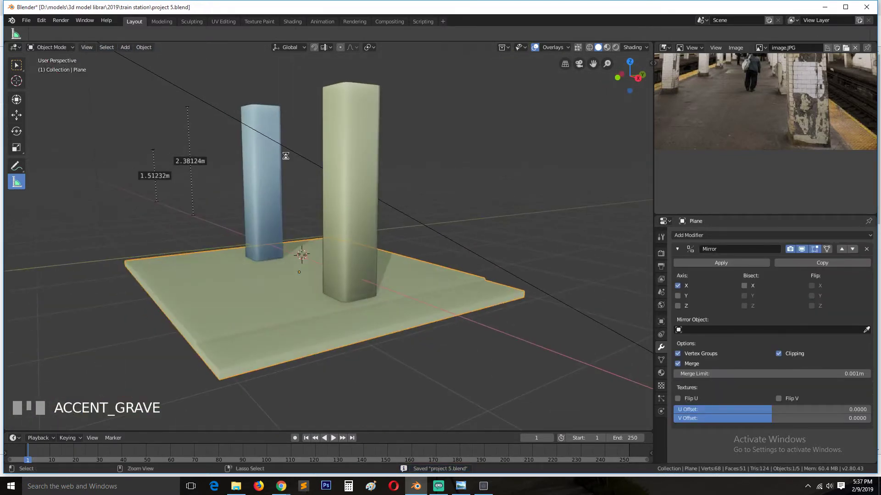
key(Tab)
key(2)
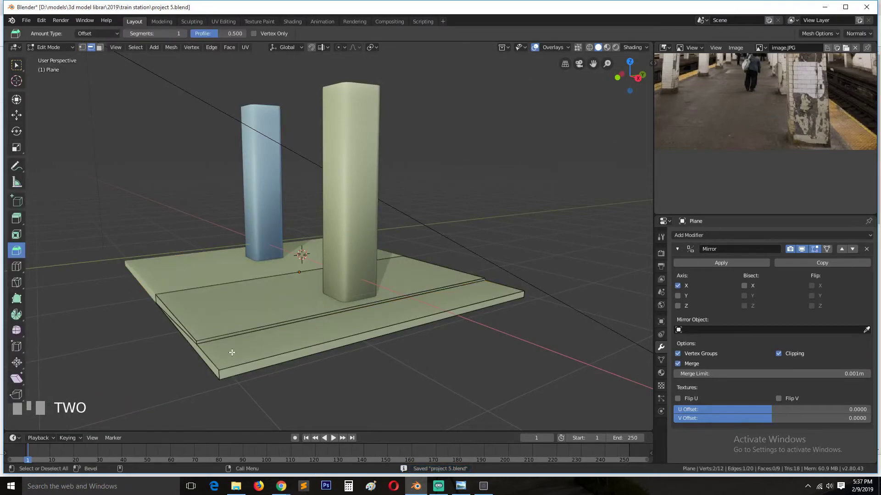
scroll(232, 352, up, 5)
scroll(265, 341, down, 2)
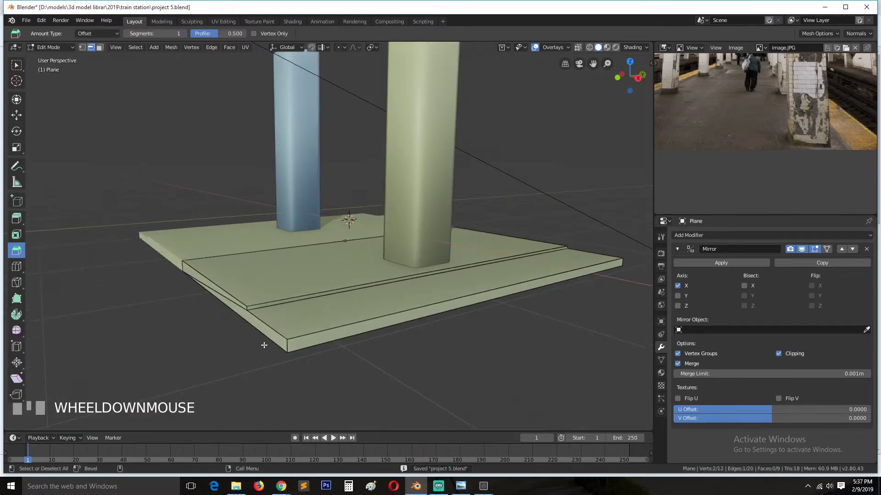
click(224, 21)
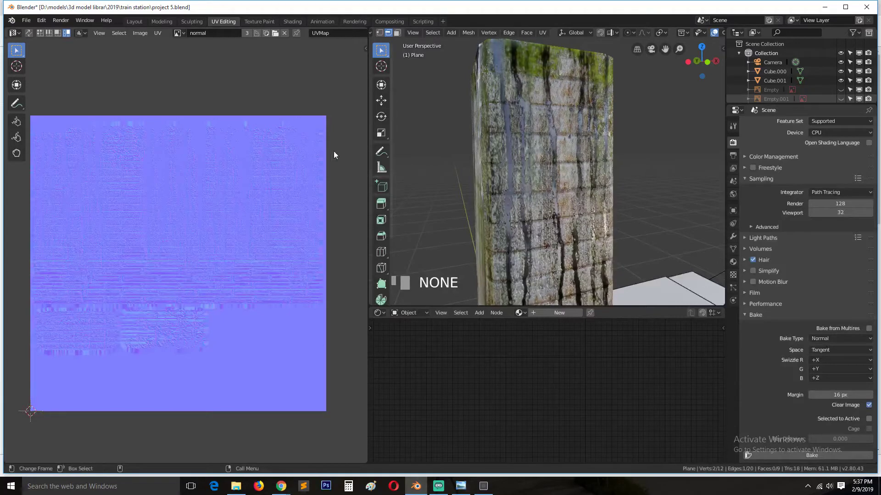
click(284, 33)
Leave mesh editing, select the untextured-looking pillar to check its beam .001 material, and save the project.
key(grave)
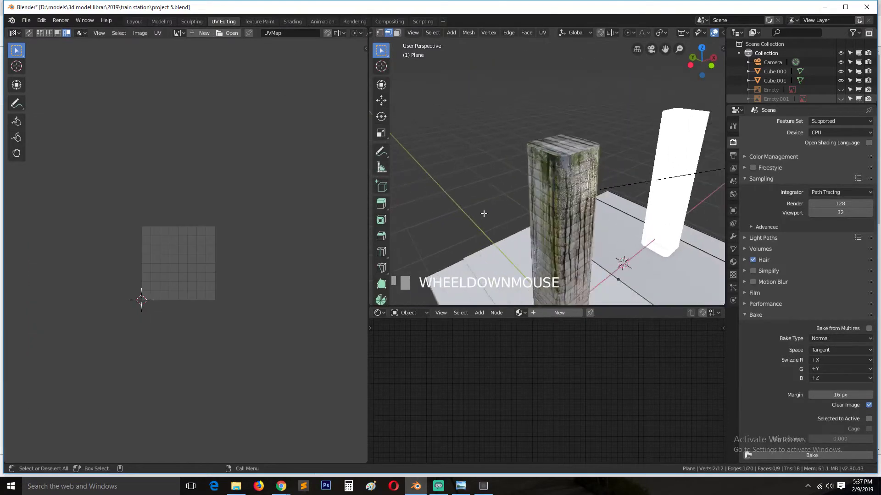
scroll(484, 213, down, 2)
key(Tab)
click(629, 256)
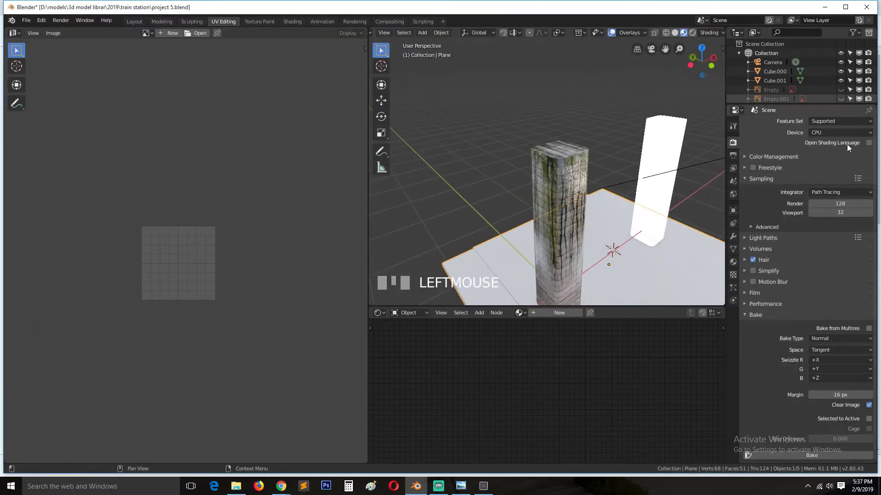
click(675, 145)
middle_drag(677, 142, 579, 130)
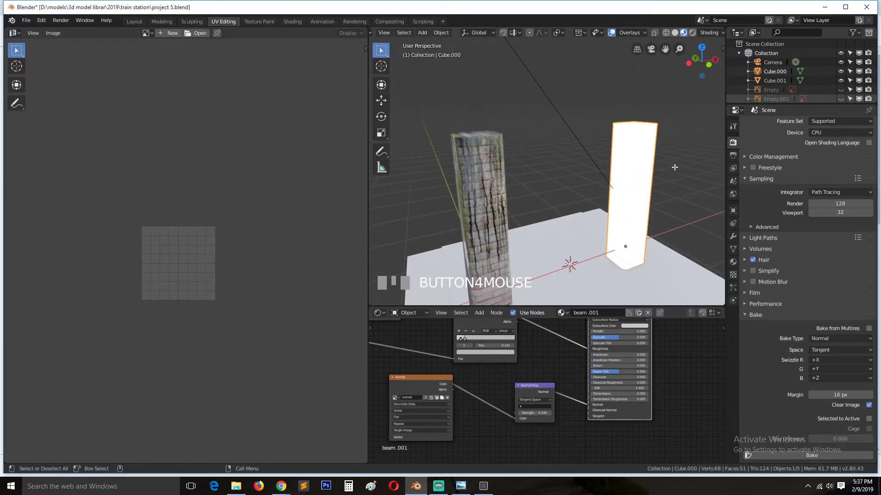
key(ctrl+s)
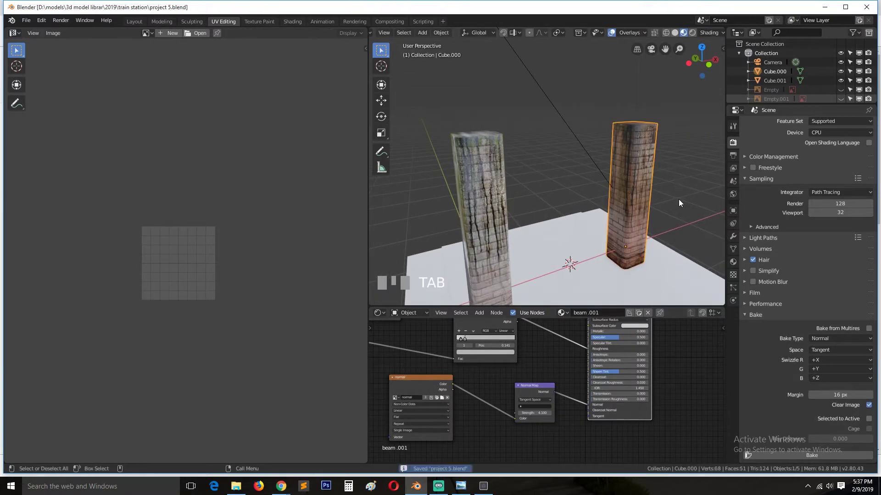
click(678, 199)
key(grave)
middle_drag(678, 199, 646, 144)
key(ctrl+s)
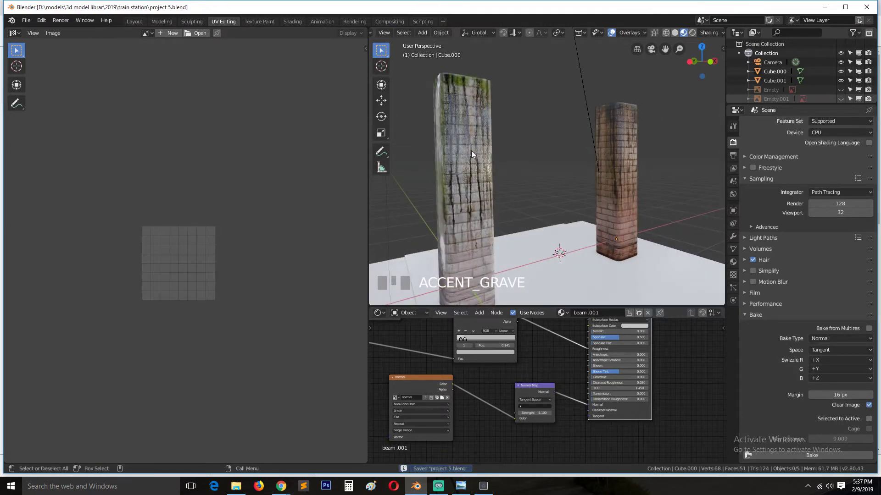
Open the platform floor mesh for editing in edge selection mode.
click(587, 240)
key(KP_Decimal)
key(grave)
middle_drag(628, 243, 615, 232)
scroll(575, 216, up, 3)
scroll(580, 199, down, 4)
key(Tab)
key(a)
scroll(592, 165, up, 3)
scroll(550, 110, down, 3)
key(2)
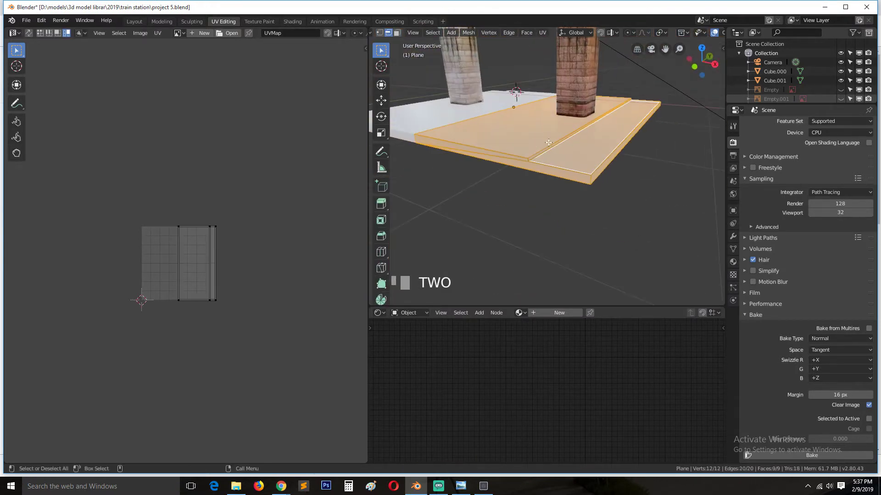
Mark the stepped upper edges, lower edge and short corner edge of the floor's near end as seams.
scroll(544, 147, up, 2)
alt+click(485, 139)
alt+shift+click(496, 147)
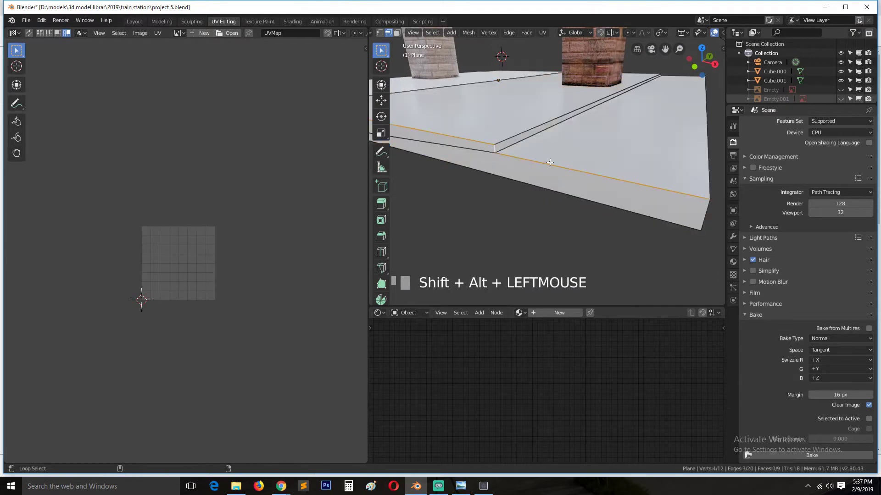
alt+shift+click(546, 163)
alt+shift+click(547, 163)
alt+shift+click(568, 194)
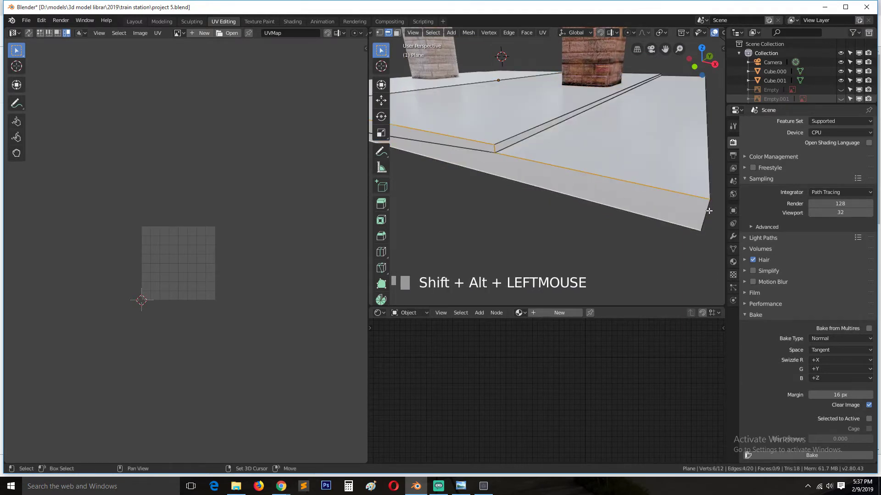
scroll(708, 208, down, 4)
scroll(701, 177, up, 3)
key(ctrl+e)
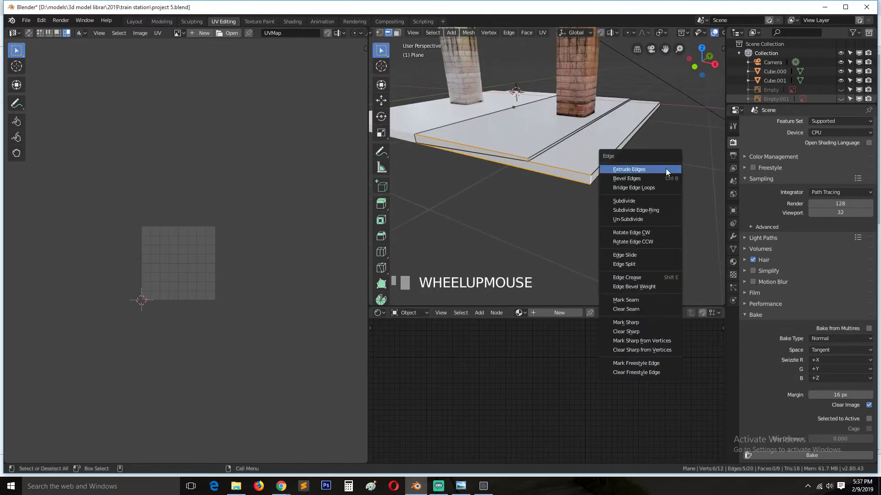
click(641, 301)
Mark the matching stepped upper, lower and corner edges at the floor's opposite end as seams.
key(grave)
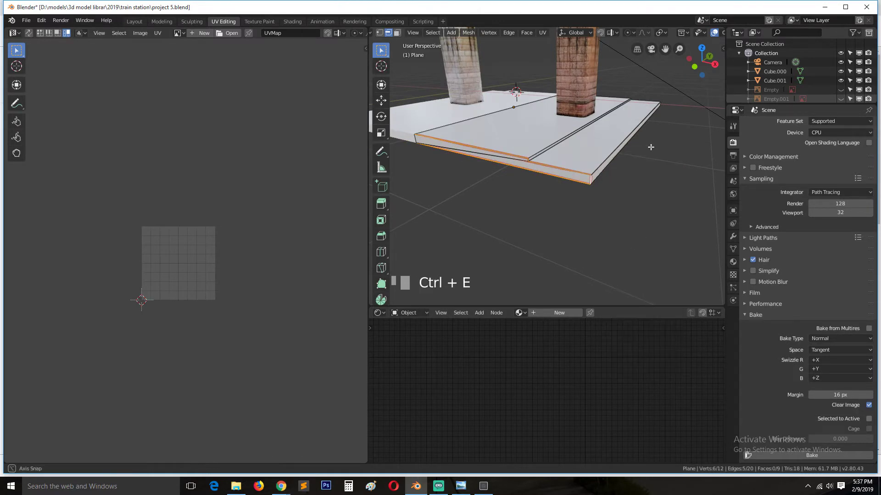
middle_drag(641, 150, 501, 162)
alt+click(537, 167)
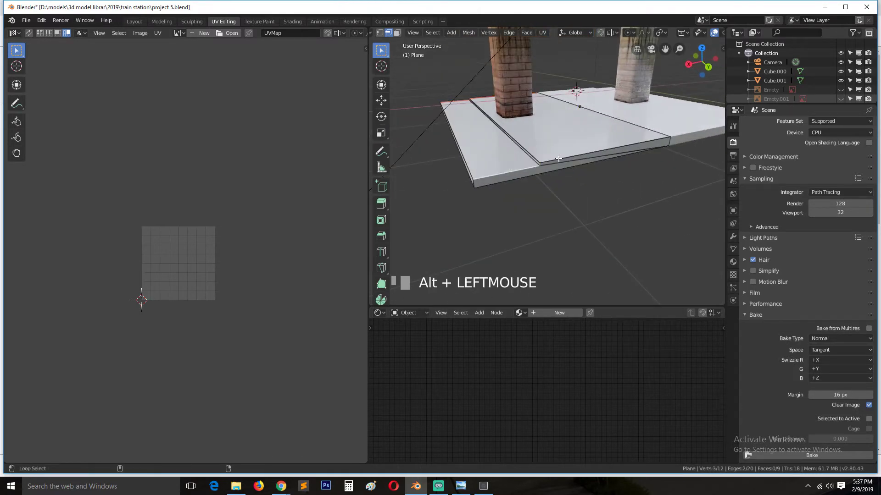
alt+shift+click(558, 159)
alt+shift+click(552, 178)
shift+click(523, 180)
key(ctrl+e)
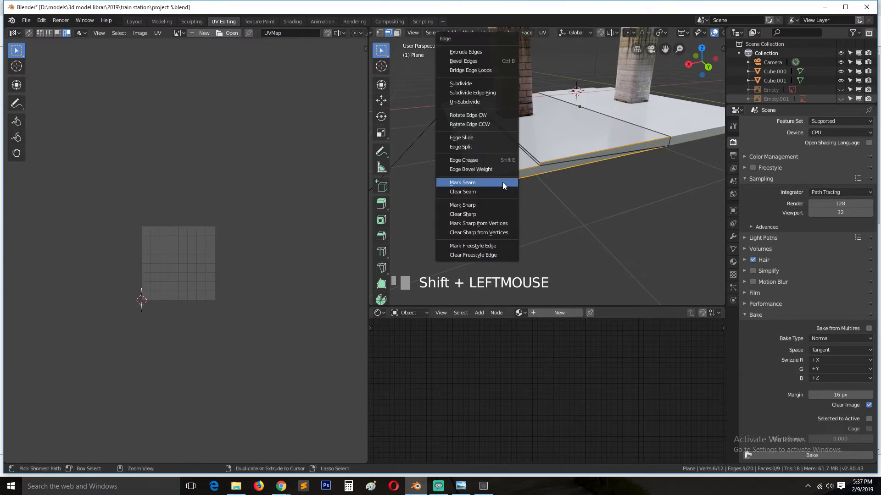
click(503, 182)
Mark the long lower edge along the floor's strip side as a seam and clear the selection.
key(grave)
middle_drag(504, 183, 573, 172)
alt+click(585, 170)
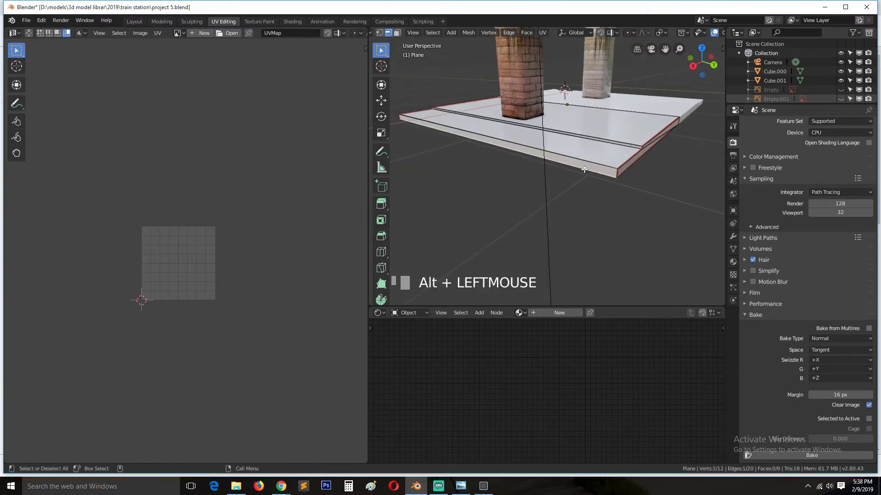
key(ctrl+e)
click(584, 169)
key(a)
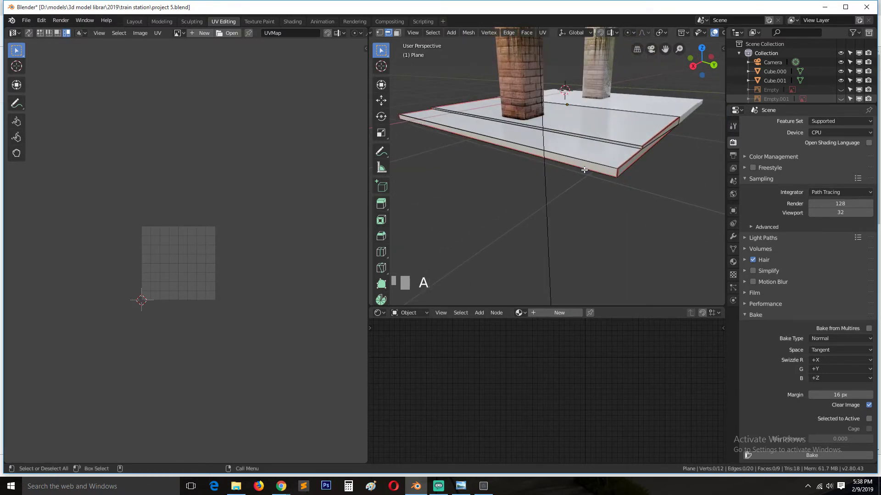
Leave mesh editing and apply the floor's modifier.
key(grave)
middle_drag(584, 170, 660, 173)
key(Tab)
middle_drag(512, 160, 579, 157)
click(579, 158)
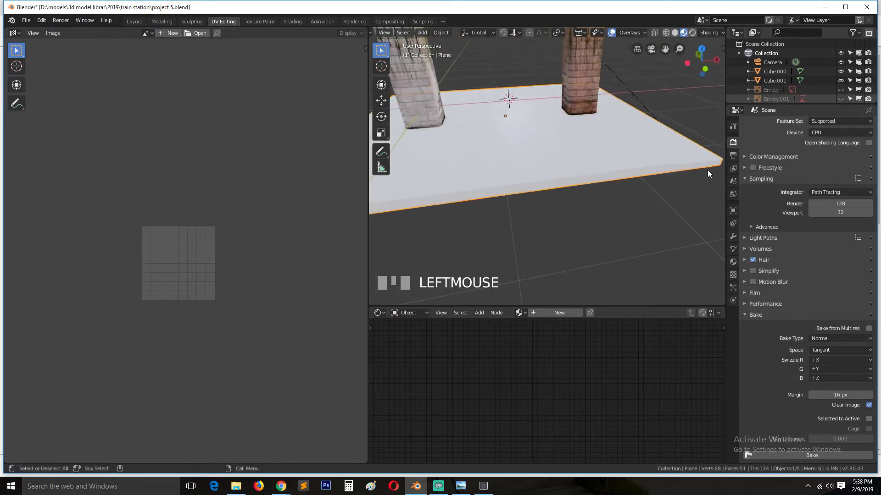
click(732, 235)
click(783, 152)
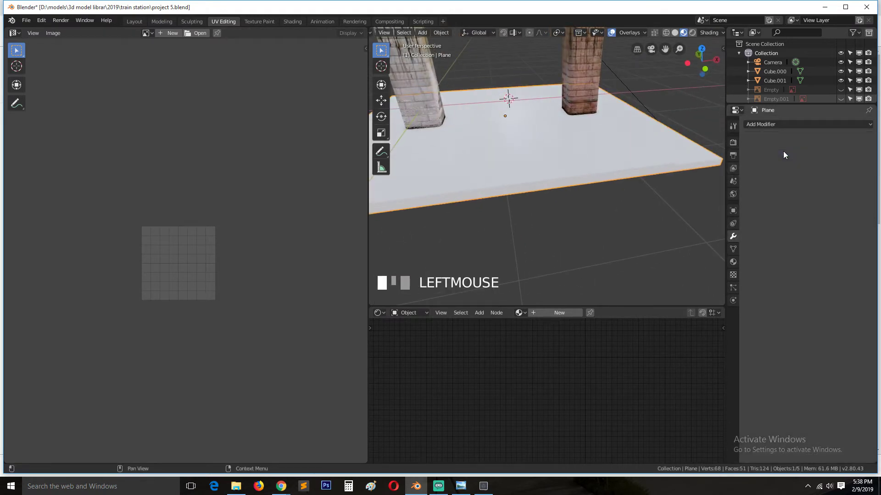
Select the whole floor mesh and unwrap its UVs along the marked seams.
key(grave)
middle_drag(644, 176, 578, 172)
key(Tab)
key(a)
key(u)
click(560, 158)
scroll(243, 257, up, 4)
scroll(243, 257, up, 2)
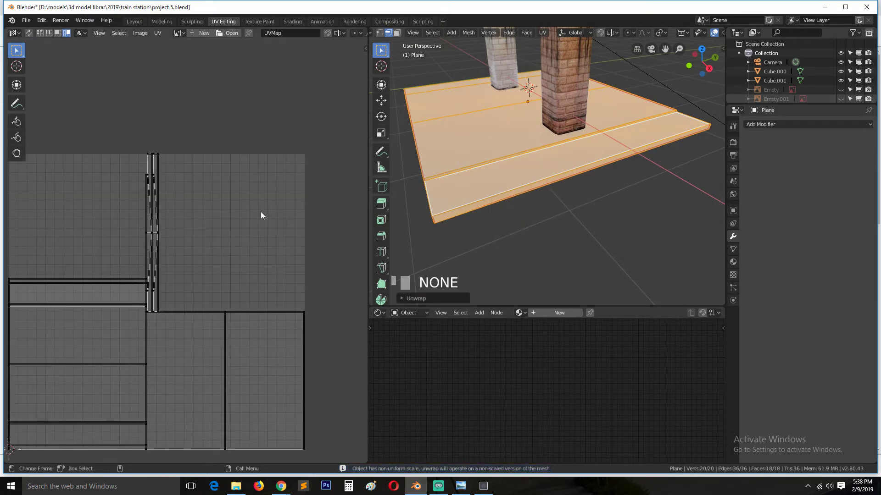
Finish editing the unwrapped floor and save the project file.
scroll(260, 208, down, 3)
key(Tab)
key(ctrl+s)
middle_drag(511, 161, 538, 163)
click(538, 163)
middle_drag(447, 136, 476, 173)
middle_drag(545, 199, 530, 176)
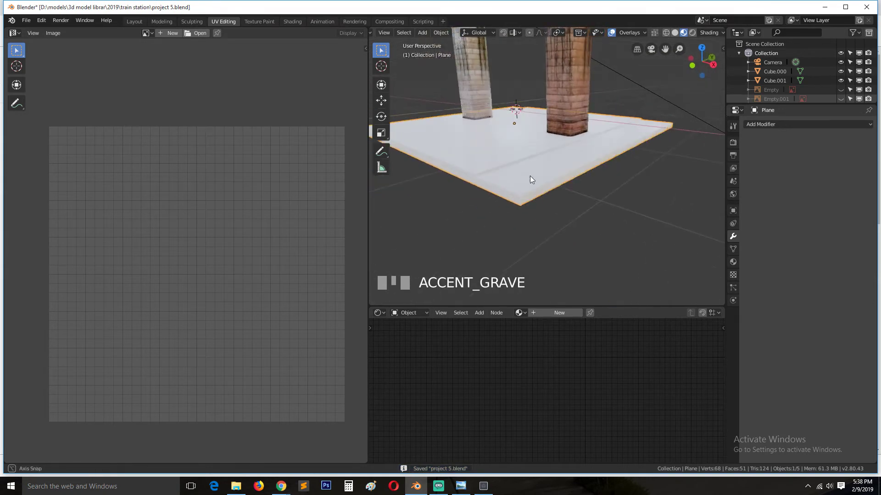
Switch to the Shading workspace, view the floor in perspective, and save the project.
click(303, 21)
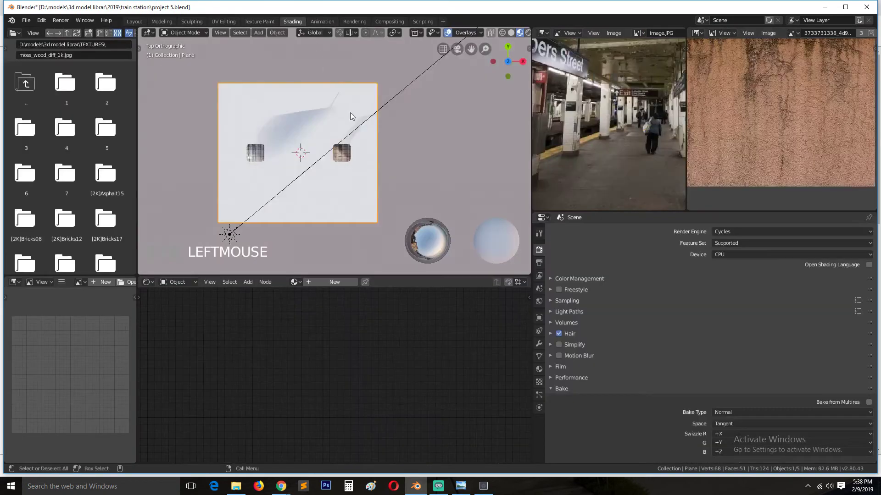
scroll(353, 120, up, 2)
key(grave)
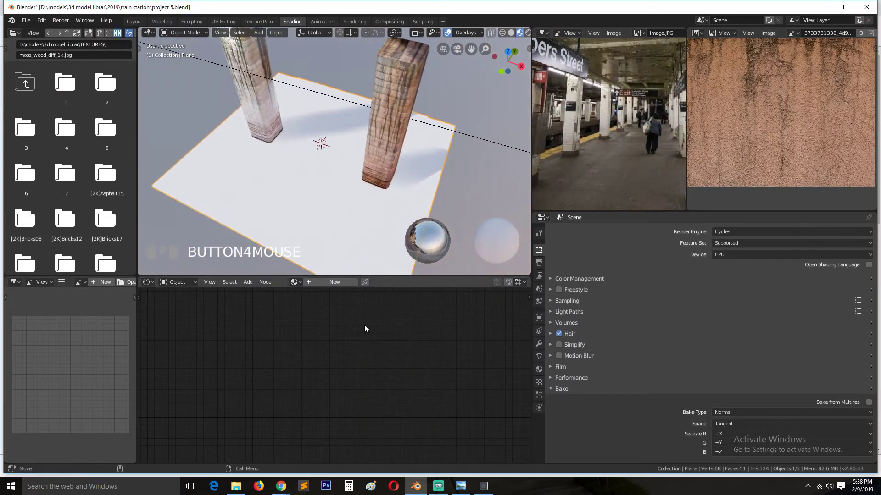
key(grave)
key(ctrl+s)
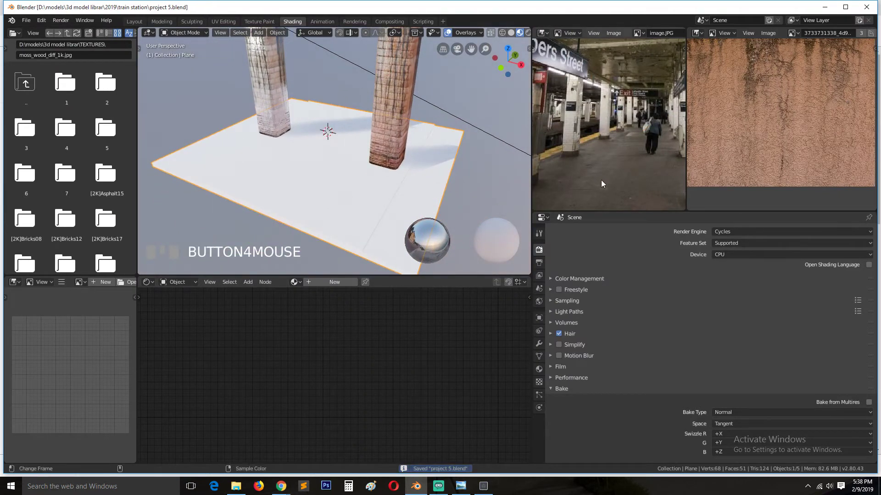
Open the [2K]Asphalt15 texture folder and give the floor a new material named asphalt.
middle_drag(600, 173, 622, 171)
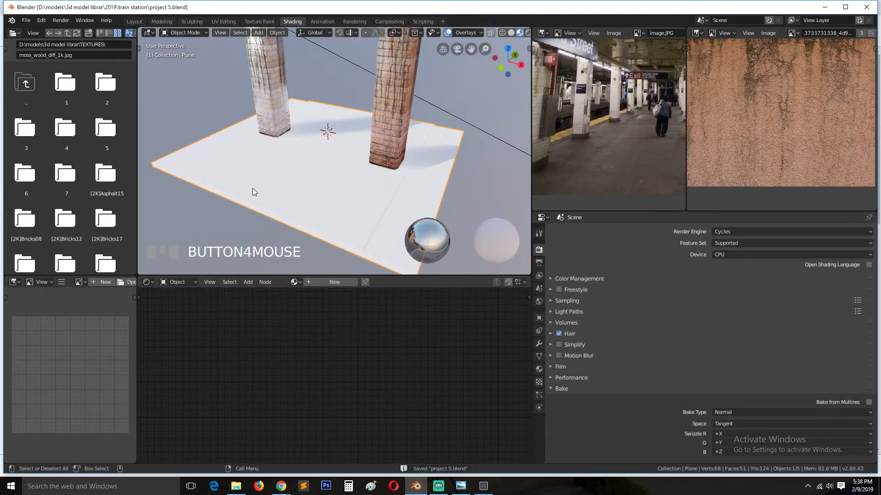
scroll(55, 218, down, 3)
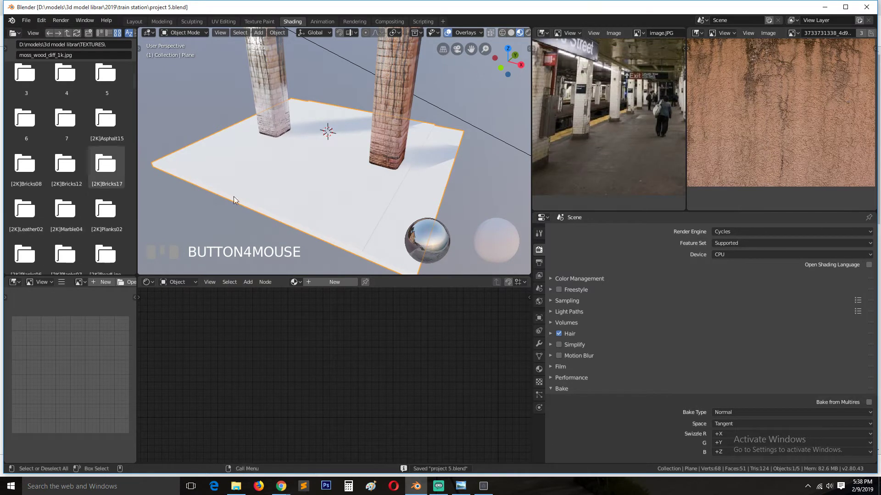
click(106, 120)
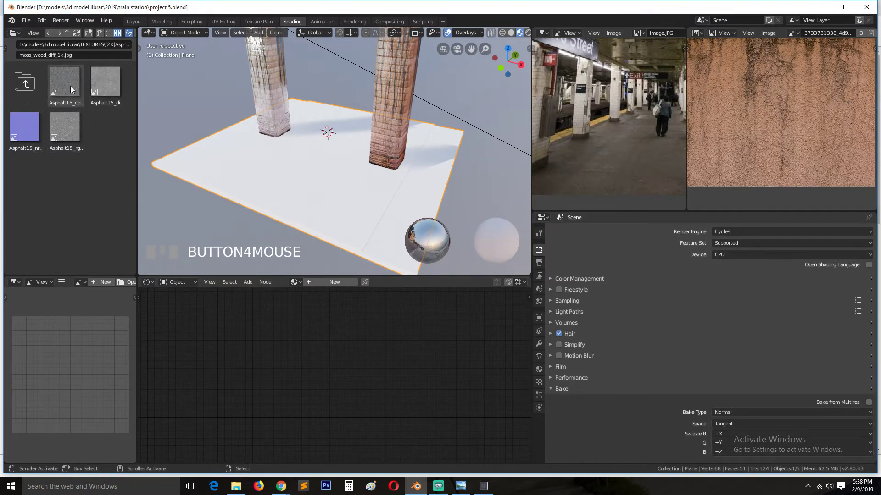
click(334, 282)
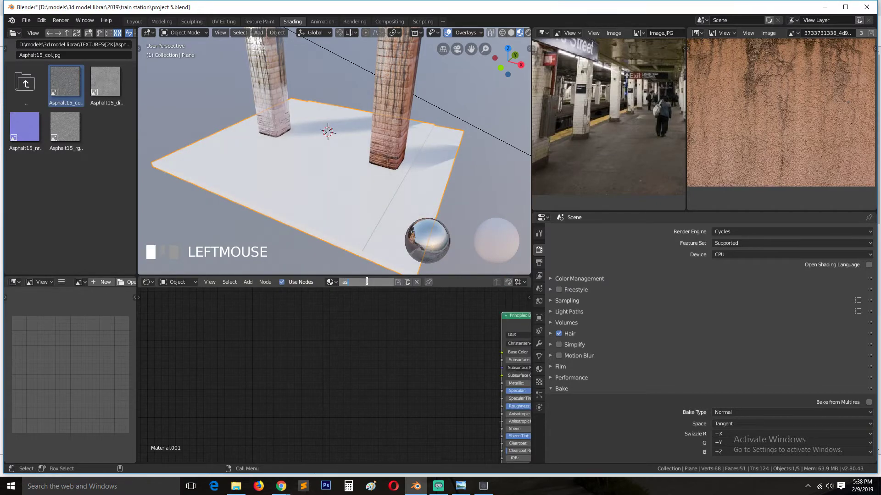
key(Return)
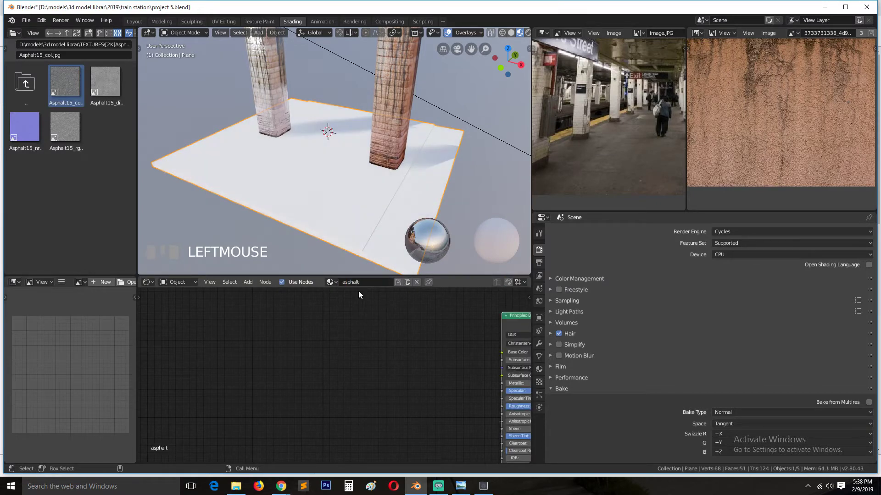
Add Asphalt15_col.jpg to the asphalt material as an image texture feeding the Base Color, placed beside the Principled BSDF node.
drag(65, 82, 502, 351)
scroll(304, 394, up, 2)
scroll(309, 356, down, 2)
scroll(348, 194, up, 4)
drag(261, 360, 382, 328)
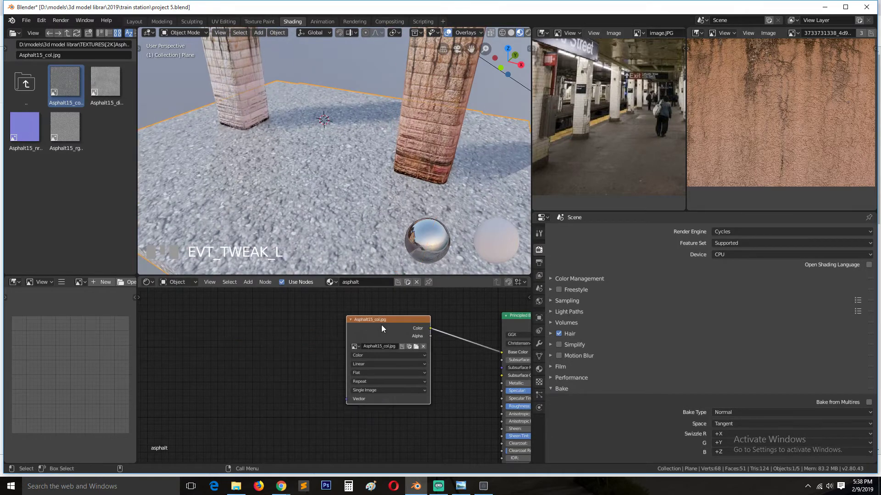
Add Texture Coordinate and Mapping nodes to the asphalt image and set the mapping scale to 4.9 on all axes.
key(ctrl+t)
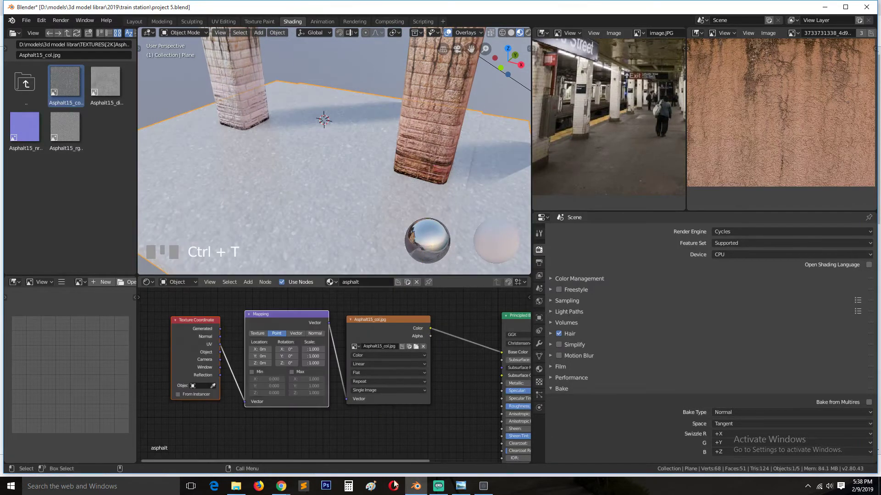
click(439, 487)
click(439, 486)
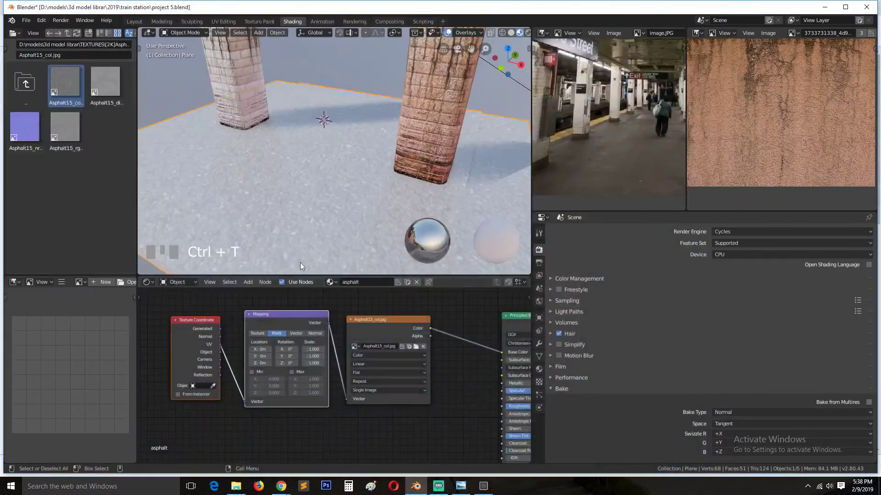
click(274, 336)
scroll(288, 371, up, 3)
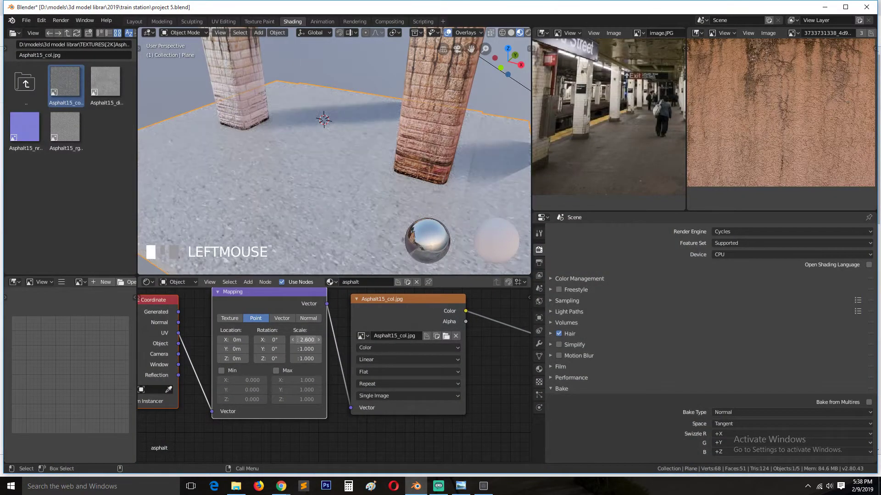
key(ctrl+z)
mouse_move(304, 340)
mouse_down()
mouse_move(304, 349)
mouse_move(345, 359)
mouse_move(316, 340)
mouse_up()
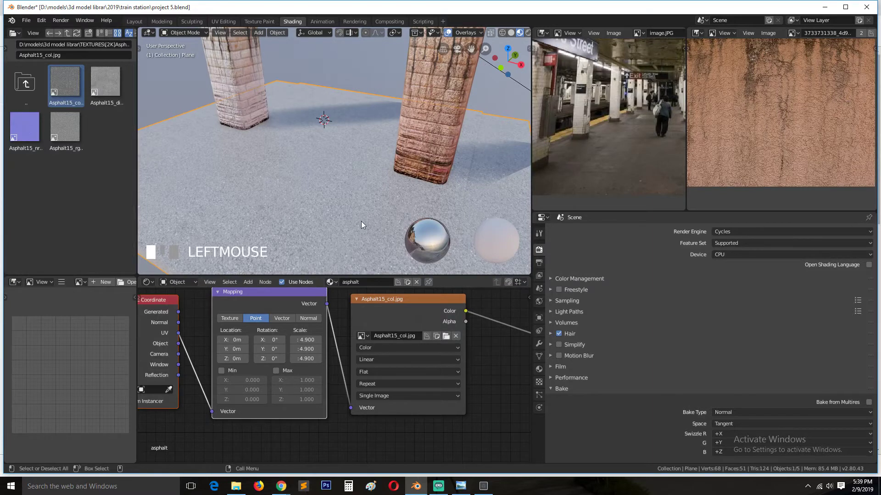
Add an Ambient Occlusion node to the asphalt material and place it above the Mapping node.
key(grave)
middle_drag(362, 226, 269, 186)
click(416, 220)
scroll(366, 216, down, 3)
scroll(323, 228, up, 3)
scroll(346, 369, down, 4)
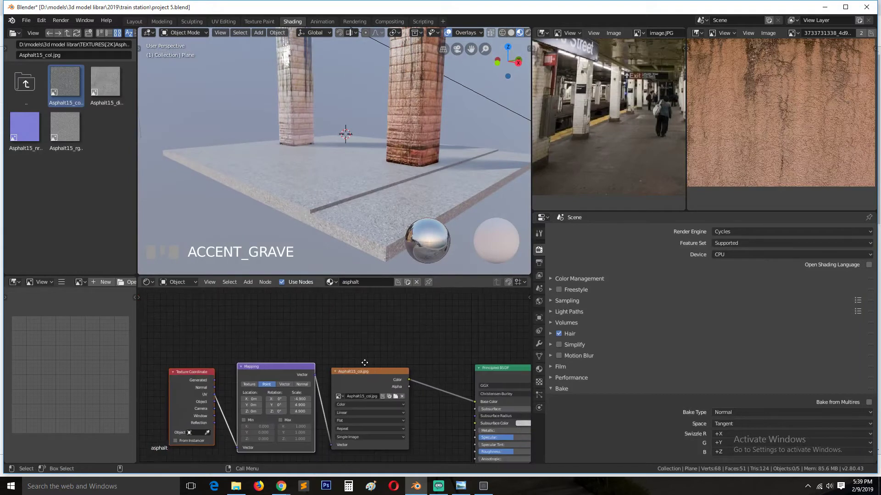
drag(453, 360, 454, 324)
key(shift+a)
mouse_move(321, 329)
click(381, 171)
click(205, 272)
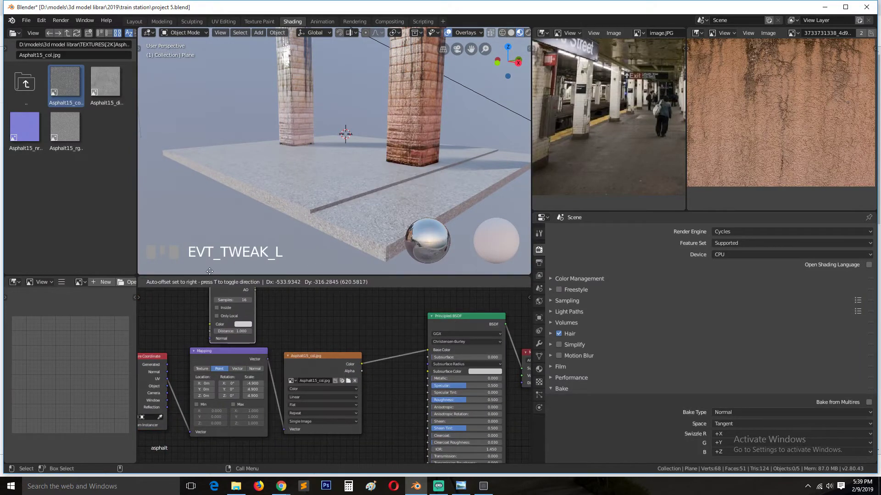
middle_drag(349, 321, 357, 366)
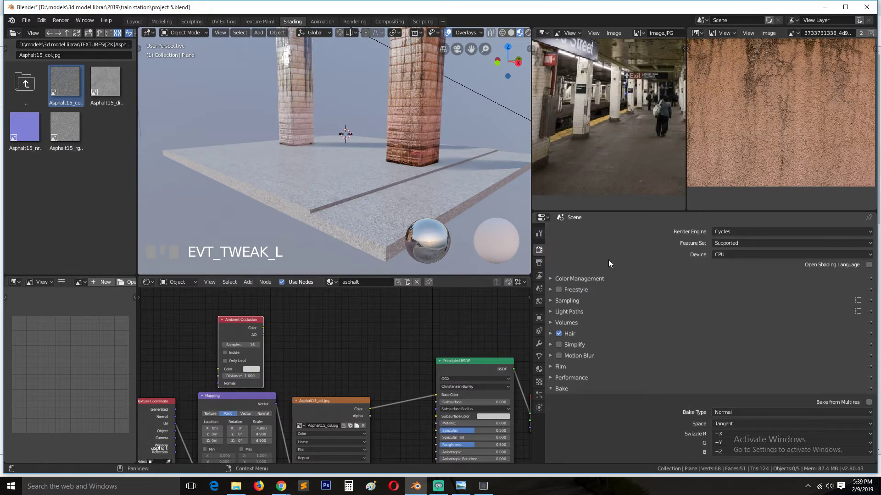
Set the render engine to Eevee and shift the Ambient Occlusion node to make room beside it.
click(740, 230)
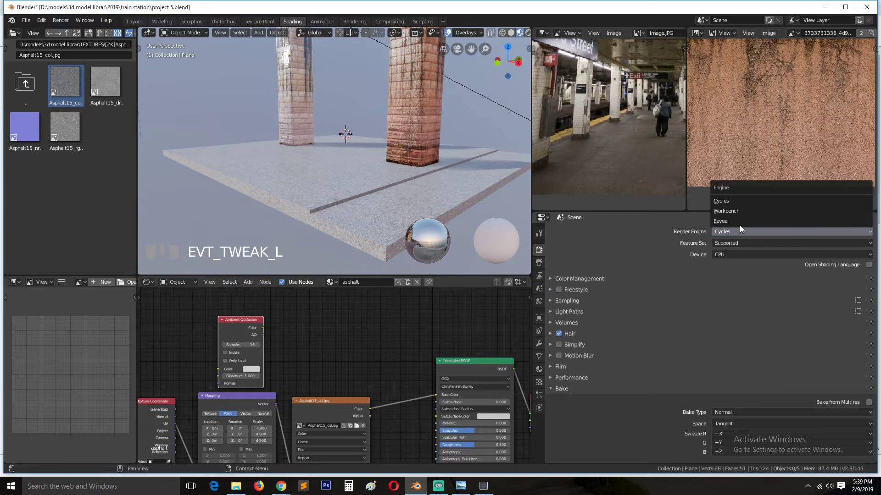
click(738, 224)
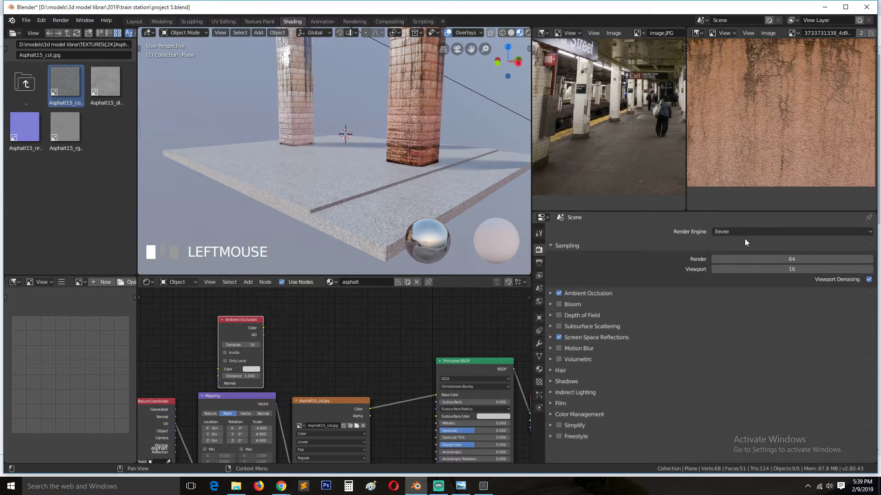
click(747, 233)
click(747, 220)
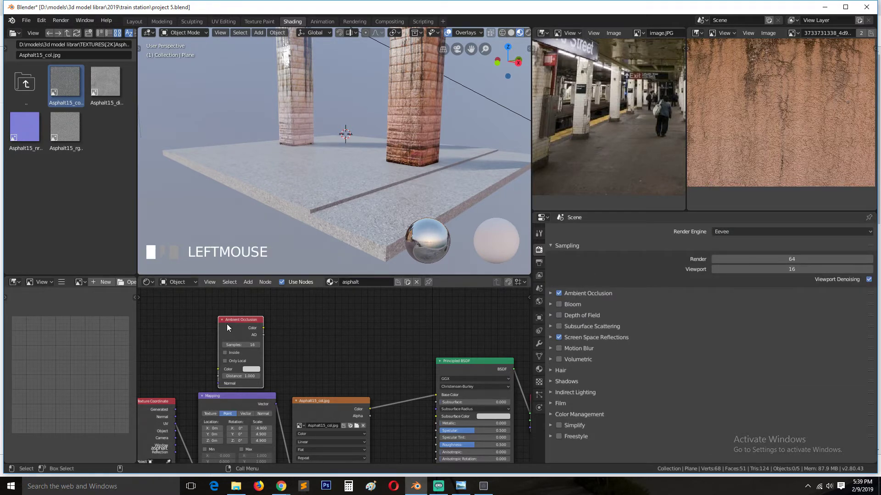
drag(228, 326, 204, 322)
click(728, 231)
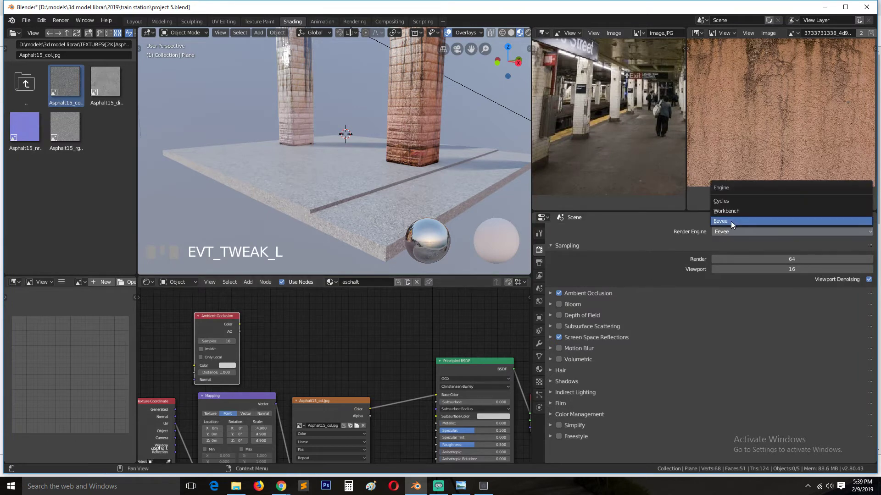
click(730, 221)
Add a MixRGB node to the asphalt material, set it to Multiply, and feed the ambient occlusion AO output into its Color2.
key(shift+a)
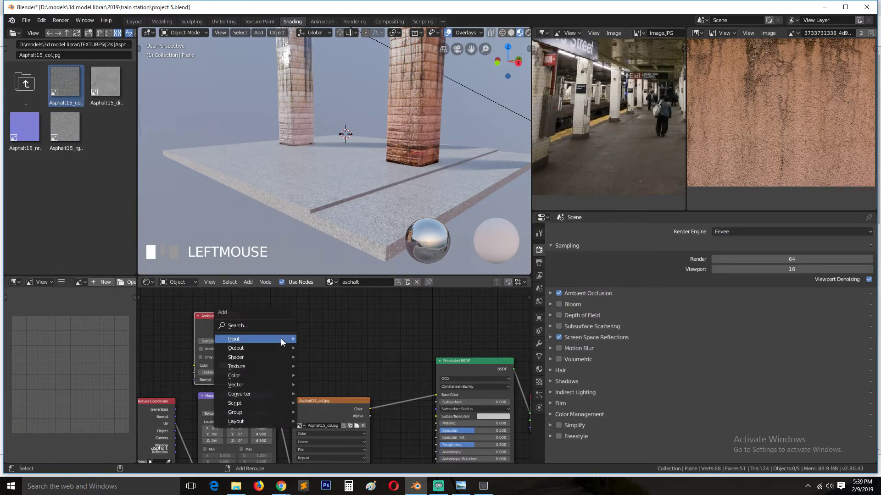
mouse_move(265, 372)
key(shift+a)
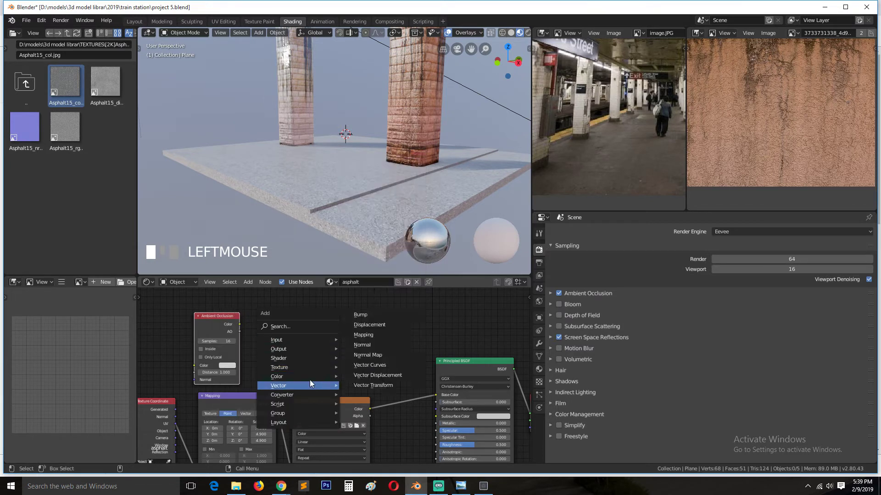
mouse_move(310, 376)
click(384, 426)
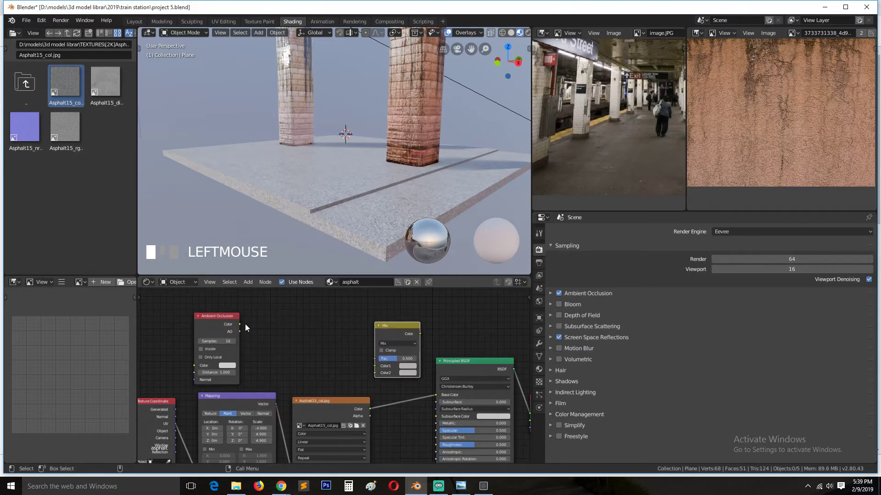
drag(239, 331, 374, 373)
click(403, 344)
click(403, 324)
click(401, 344)
click(400, 318)
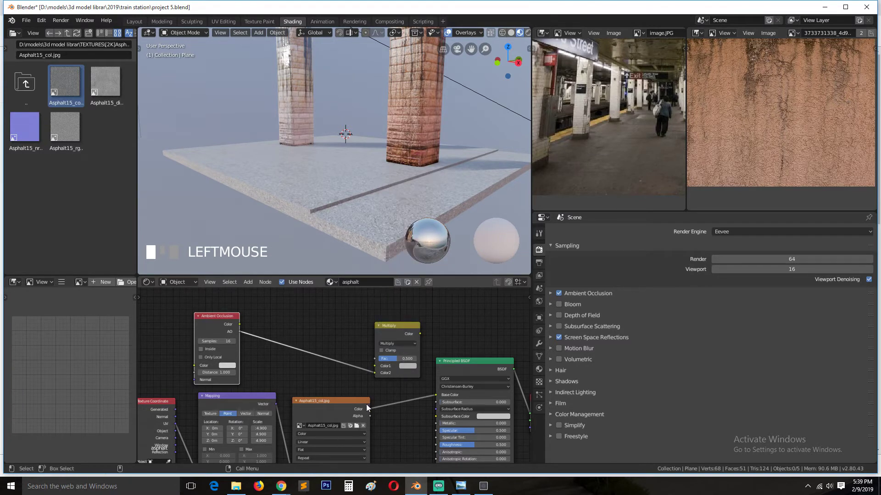
Route the asphalt image colour through the Multiply node into the Base Color and set the Multiply factor to 1.000.
drag(368, 407, 375, 366)
drag(420, 334, 417, 337)
drag(439, 392, 439, 394)
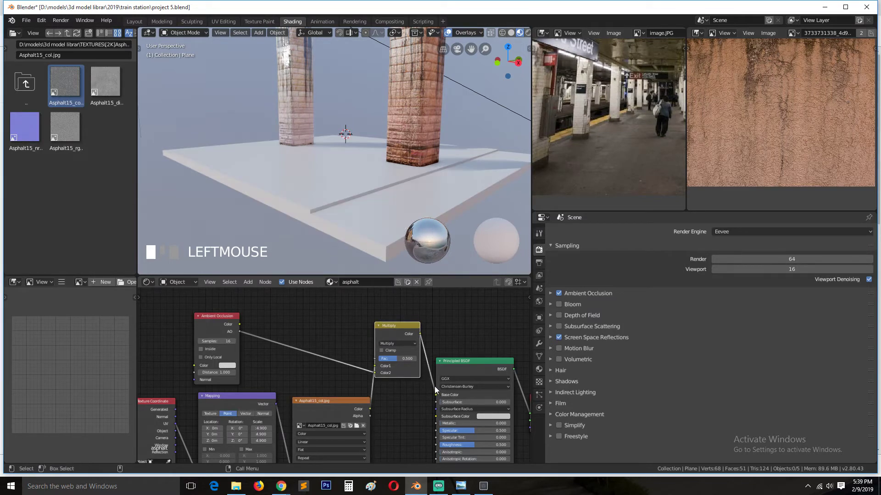
key(grave)
scroll(352, 226, up, 3)
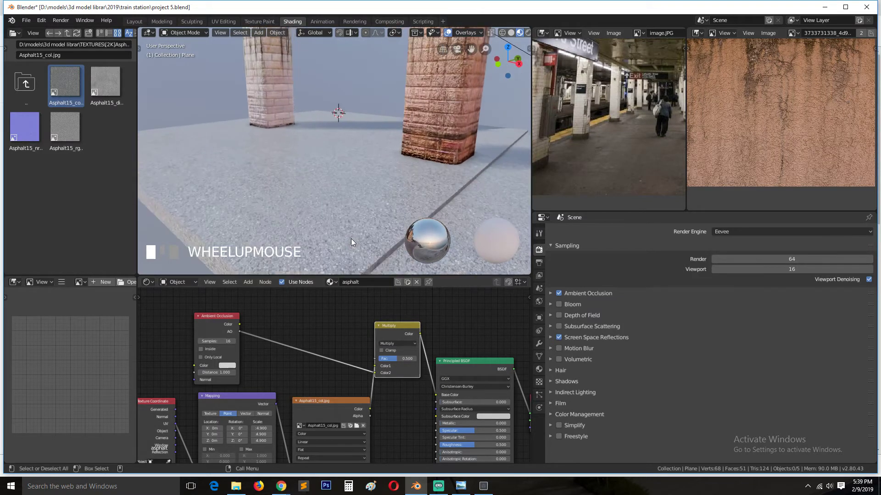
mouse_move(397, 358)
mouse_down()
mouse_move(415, 358)
mouse_move(378, 359)
mouse_move(416, 359)
mouse_up()
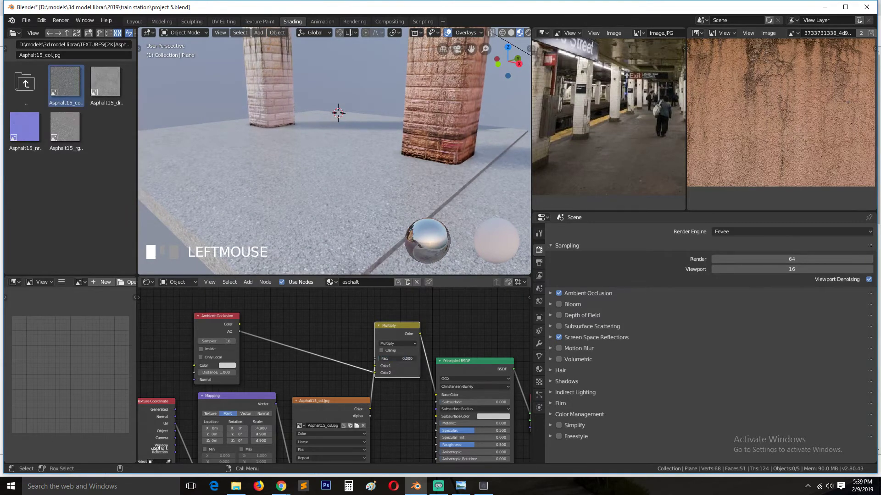
Insert a ColorRamp between the Ambient Occlusion and Multiply nodes and set its black stop position to 0.282.
drag(238, 342, 208, 330)
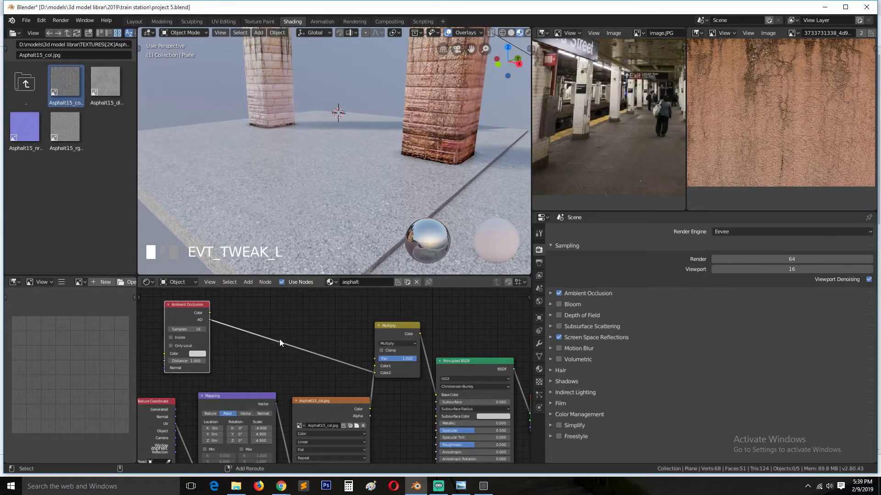
key(shift+a)
mouse_move(246, 359)
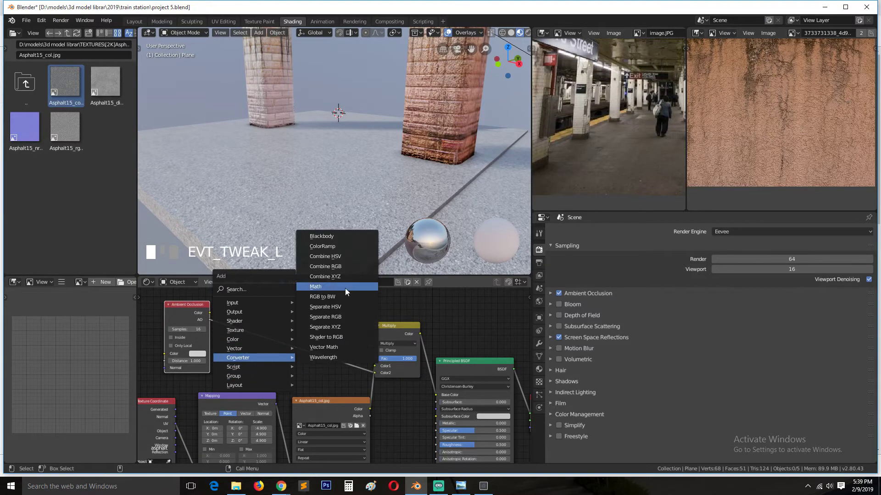
click(336, 243)
click(258, 316)
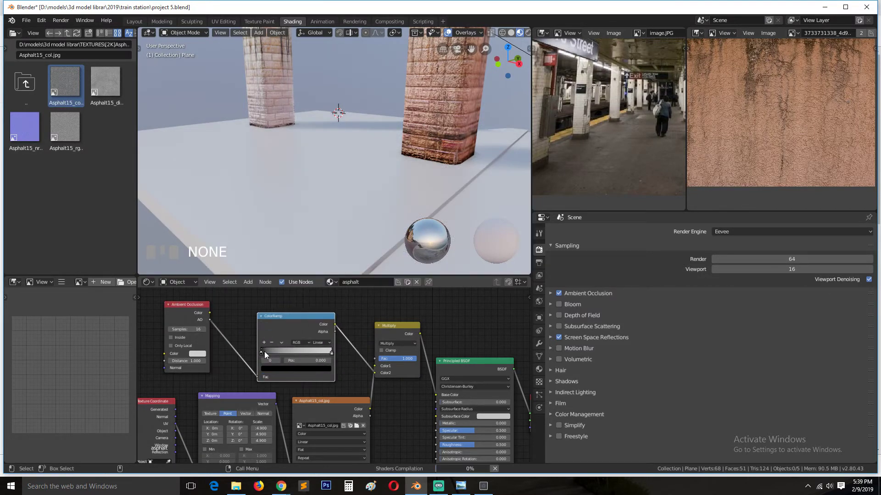
mouse_move(264, 352)
mouse_down()
mouse_move(314, 351)
mouse_move(283, 355)
mouse_up()
Set the Eevee ambient occlusion distance to 0.61 m and save the file.
click(579, 293)
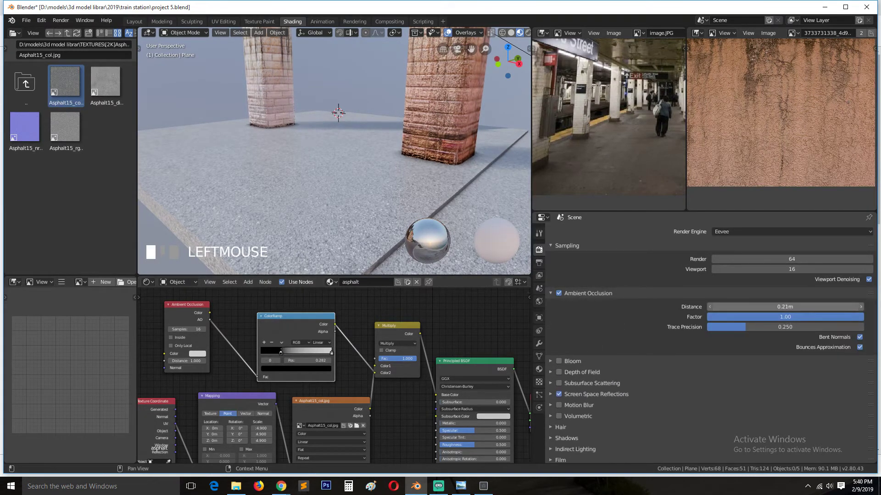
drag(784, 307, 802, 307)
middle_drag(192, 208, 233, 212)
scroll(284, 216, down, 3)
key(grave)
scroll(216, 216, up, 1)
scroll(215, 219, down, 1)
scroll(215, 217, down, 1)
key(ctrl+s)
scroll(262, 216, up, 1)
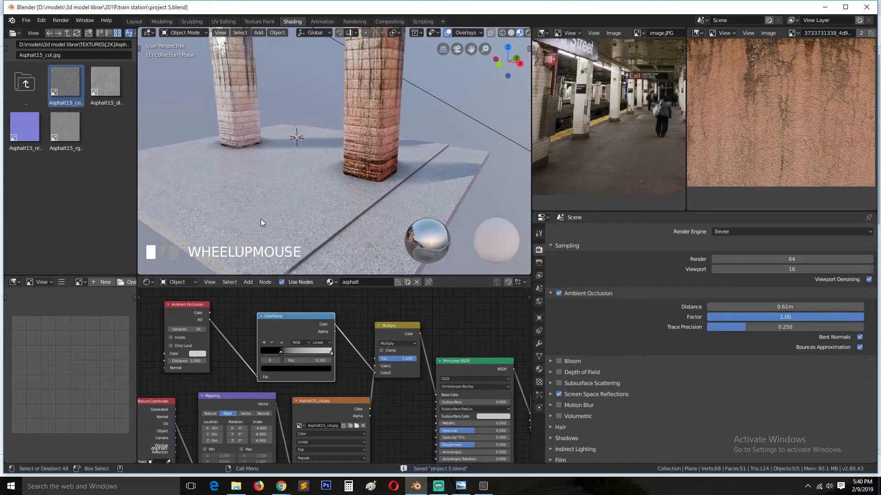
middle_drag(258, 220, 354, 189)
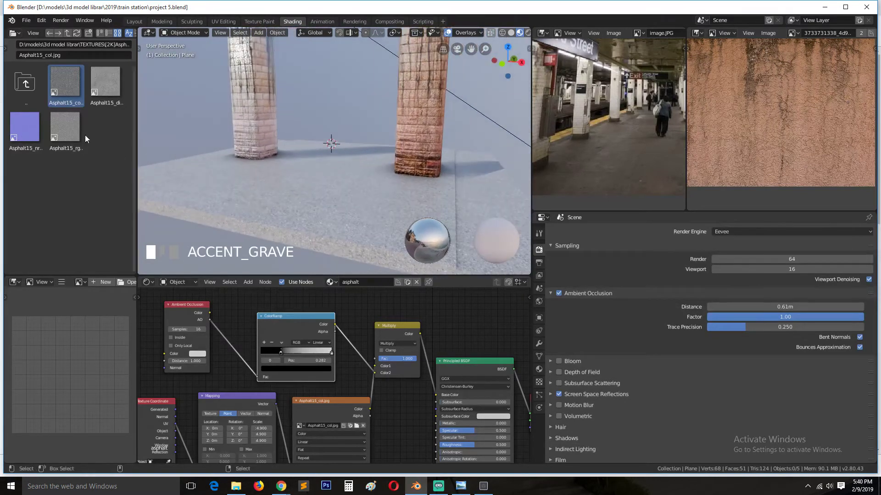
Browse to the parent TEXTURES folder and load water_damage.jpg into the second reference image viewer.
double_click(42, 103)
scroll(81, 211, down, 1)
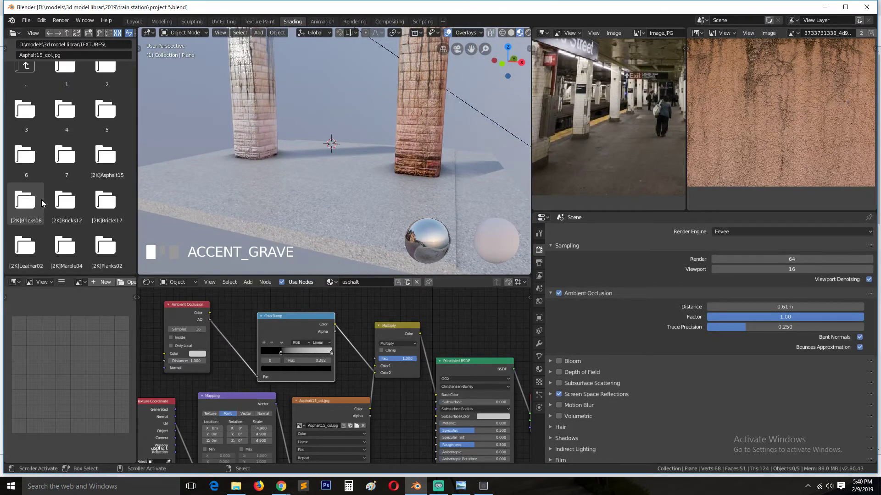
scroll(94, 222, down, 3)
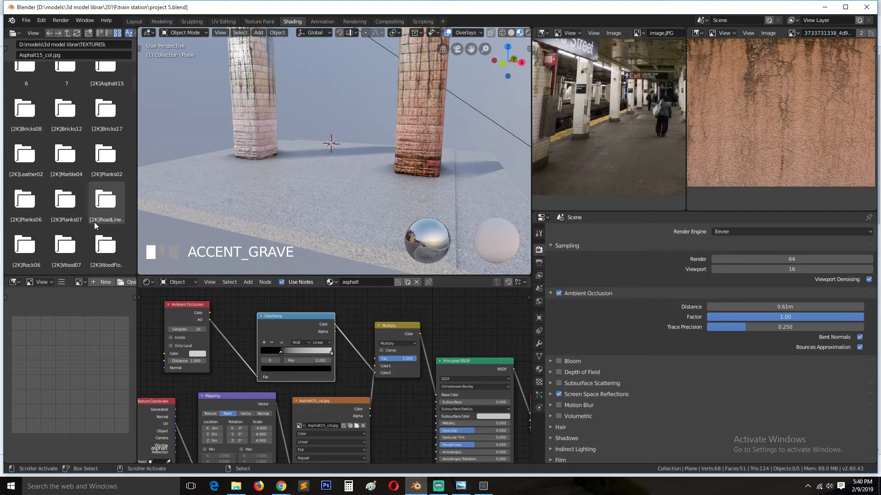
scroll(95, 222, down, 10)
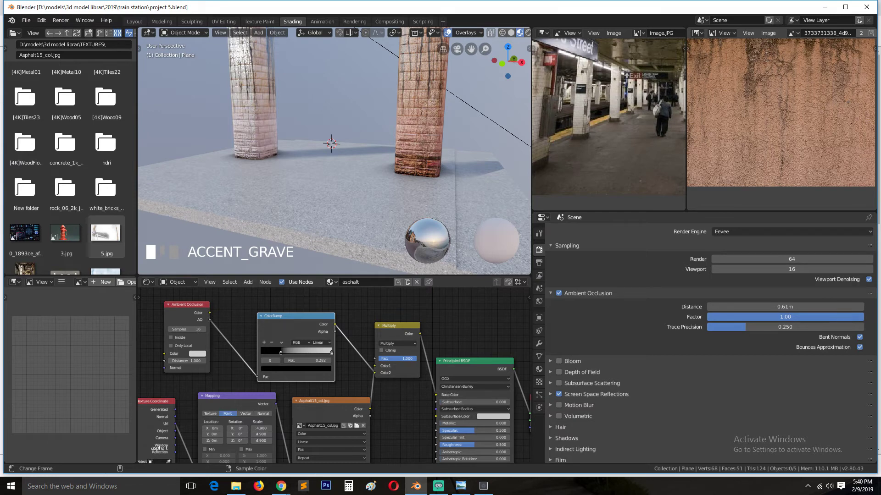
drag(833, 228, 747, 143)
scroll(758, 151, down, 4)
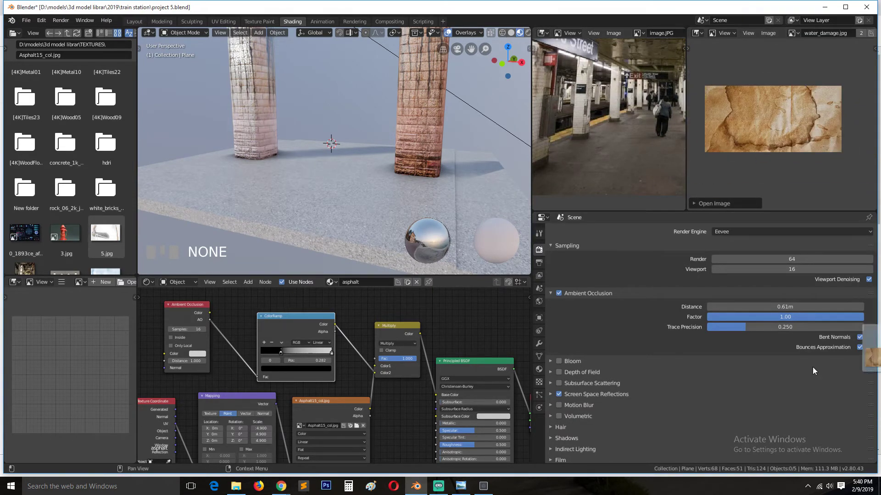
Add water_damage.jpg as an image texture node above the Ambient Occlusion node and preview it directly on the floor.
drag(179, 296, 182, 296)
middle_drag(199, 308, 251, 365)
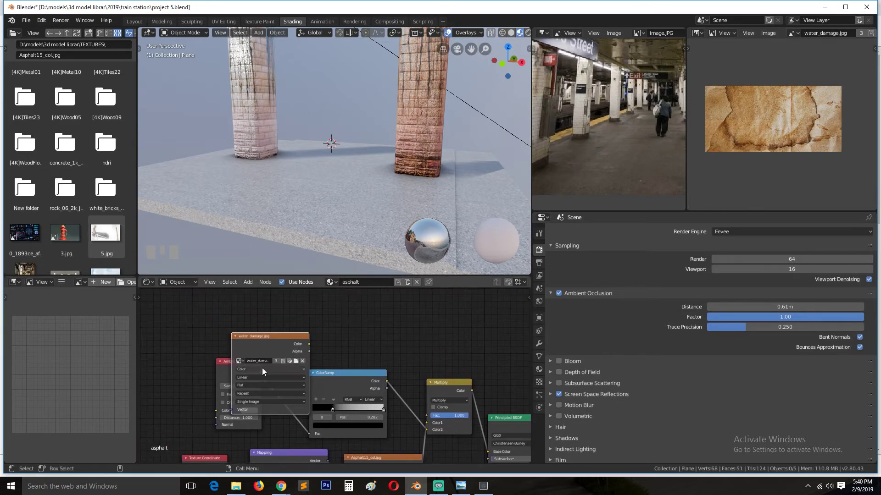
drag(271, 337, 215, 282)
middle_drag(305, 401, 377, 461)
drag(278, 356, 305, 337)
ctrl+shift+click(305, 336)
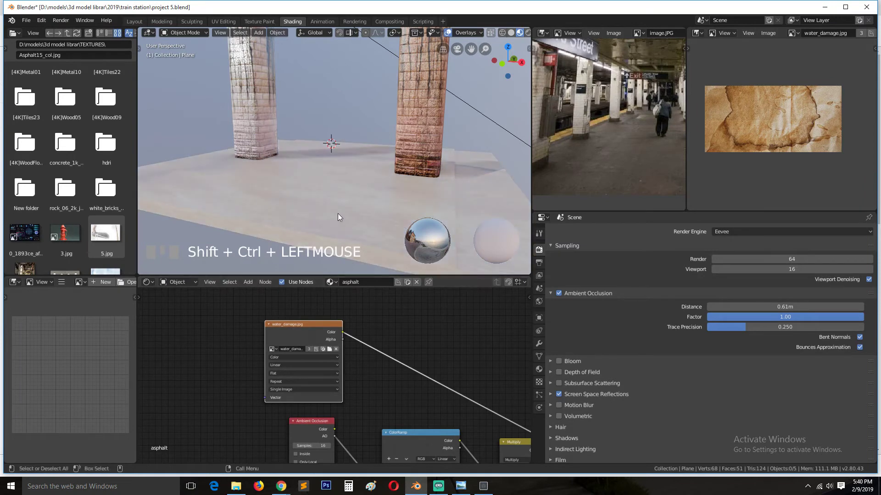
key(grave)
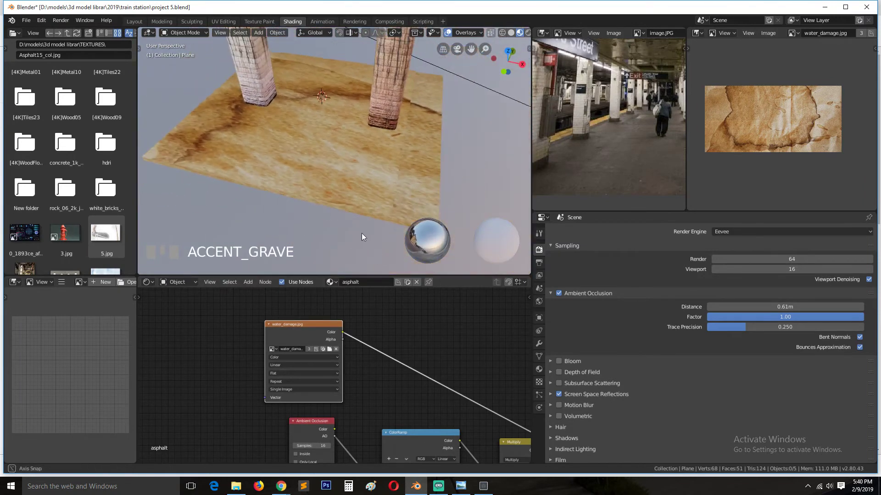
drag(300, 333, 332, 317)
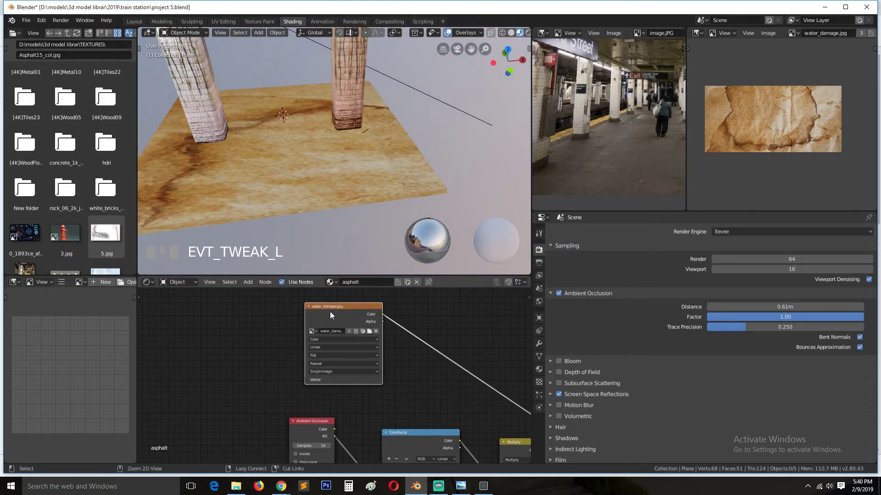
Add Texture Coordinate and Mapping nodes to the water_damage.jpg texture and link the Object coordinates to the mapping.
key(ctrl+t)
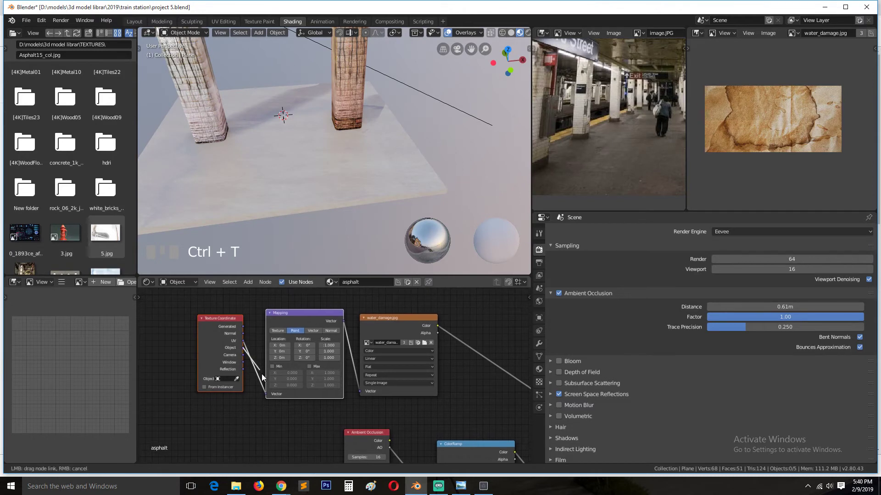
drag(265, 392, 266, 393)
scroll(390, 393, up, 1)
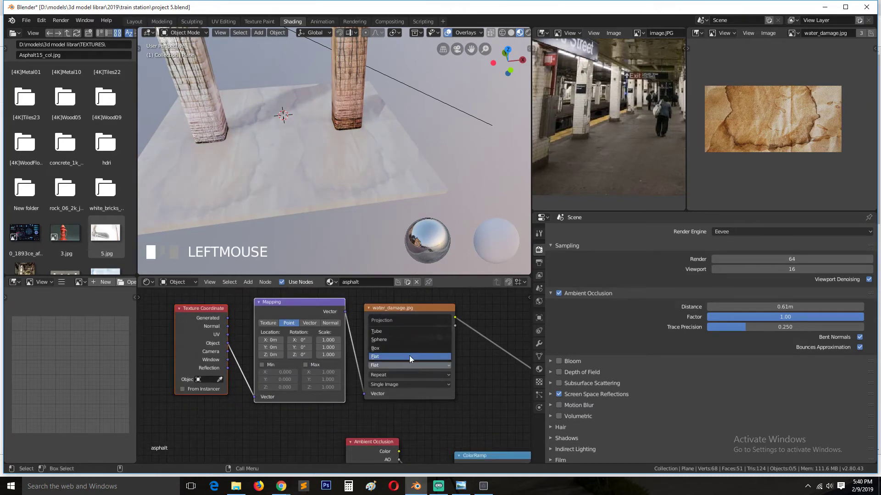
Switch the water_damage.jpg texture to Box projection and set its blend to 0.219.
middle_drag(315, 215, 354, 215)
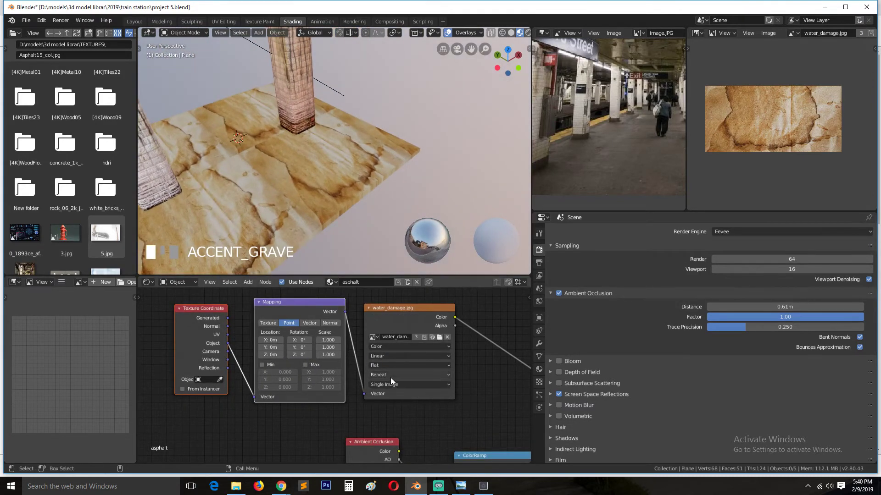
click(388, 365)
click(394, 349)
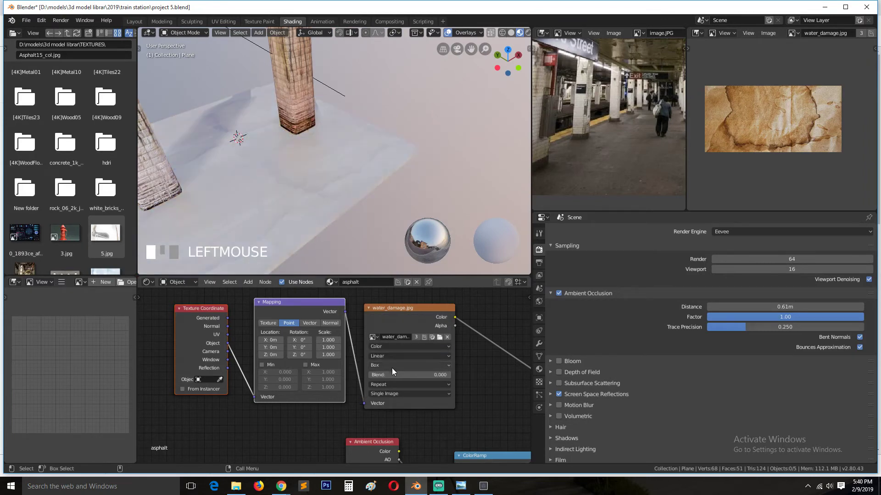
drag(385, 374, 413, 375)
scroll(467, 397, down, 2)
middle_drag(467, 397, 329, 378)
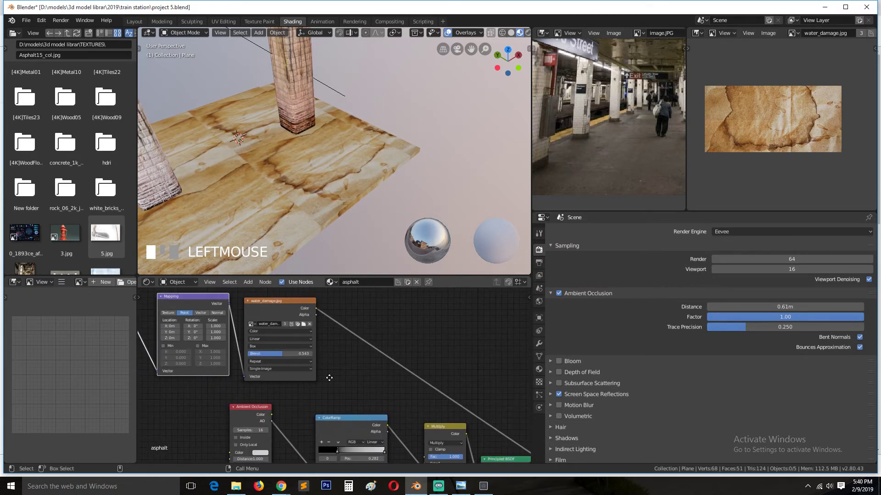
scroll(282, 237, up, 3)
key(grave)
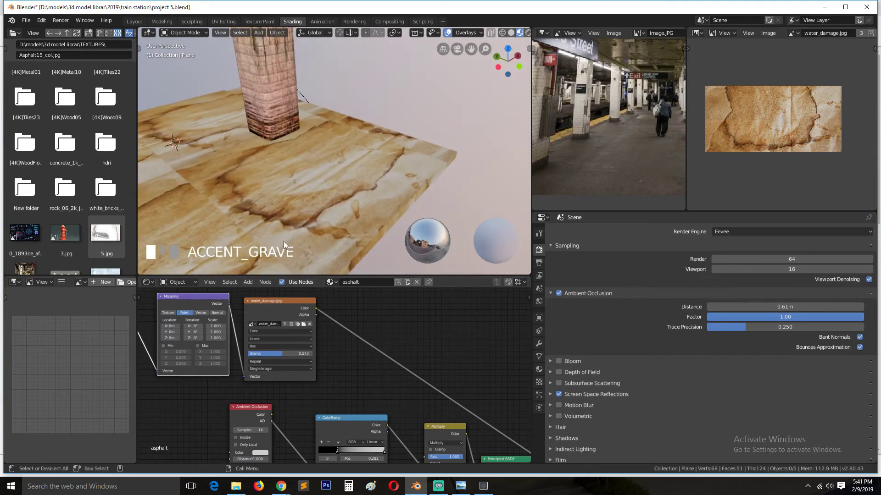
drag(282, 353, 265, 352)
Set the water damage texture's mapping scale to 0.9 on all axes.
middle_drag(267, 354, 366, 372)
scroll(321, 398, up, 4)
middle_drag(327, 397, 410, 412)
mouse_move(386, 342)
mouse_down()
mouse_move(364, 342)
mouse_move(387, 358)
mouse_move(414, 358)
mouse_move(359, 358)
mouse_move(390, 342)
mouse_up()
click(387, 342)
text(1)
key(Return)
Drive the water damage mapping with UV coordinates and return the image projection to Flat.
middle_drag(356, 378, 413, 399)
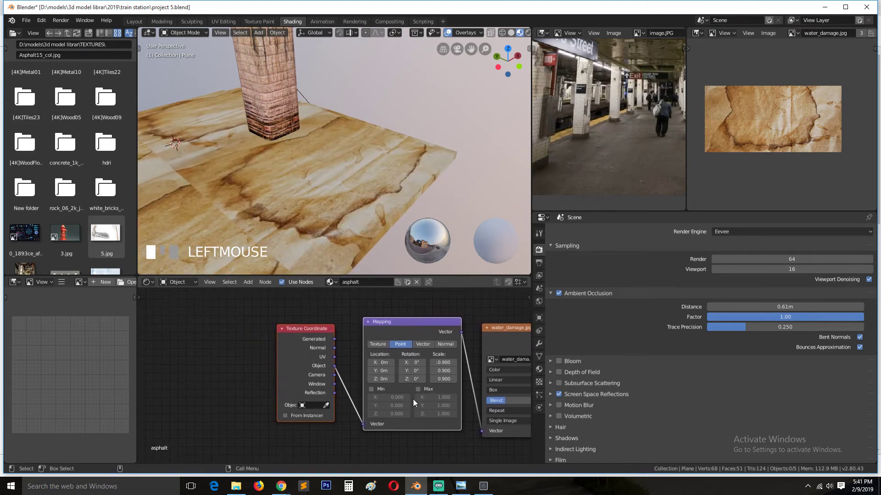
drag(337, 358, 363, 423)
middle_drag(447, 373, 356, 366)
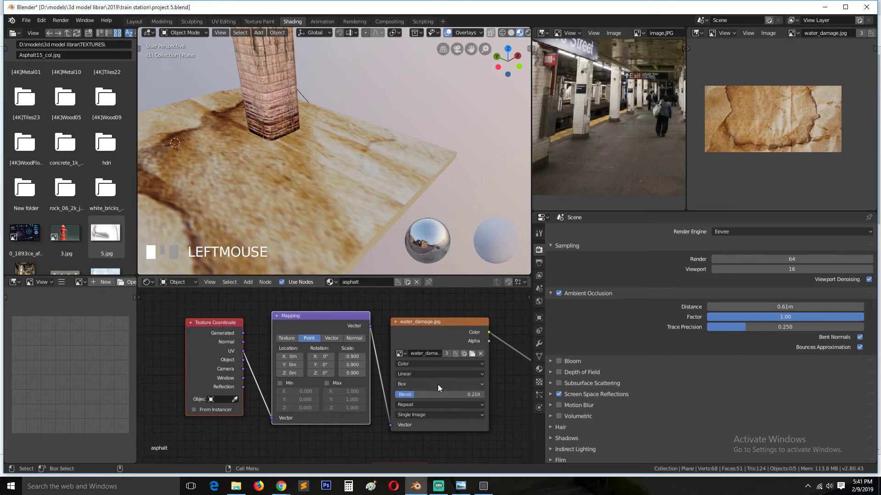
click(437, 384)
click(436, 375)
scroll(348, 271, down, 4)
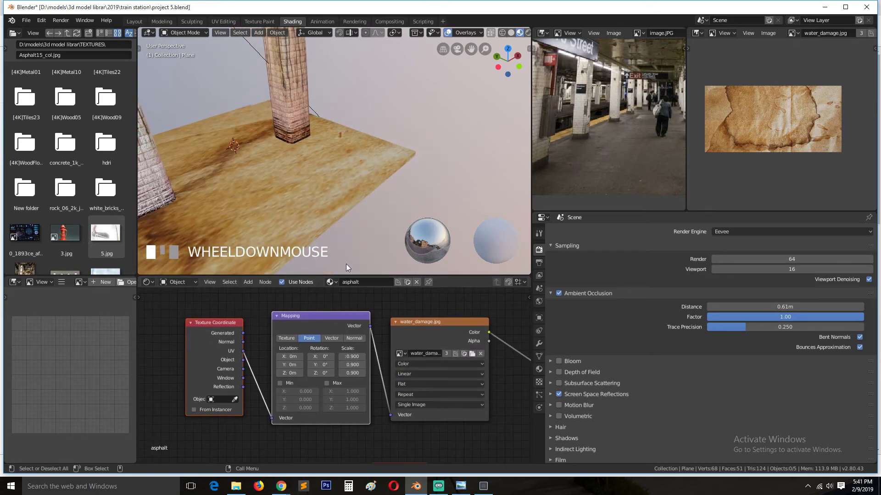
Set the water damage texture's mapping scale to 2.4 on all axes.
drag(345, 357, 363, 372)
scroll(346, 195, down, 3)
middle_drag(346, 195, 303, 211)
scroll(298, 200, up, 2)
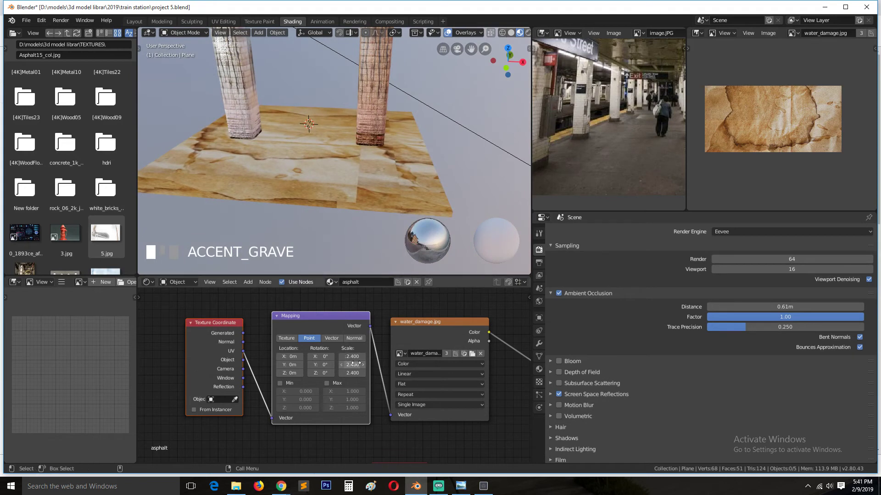
Set the water damage mapping's Y scale to 2.1, then fine-tune the scale while checking the stains on the floor.
drag(352, 364, 349, 365)
key(grave)
middle_drag(328, 193, 362, 192)
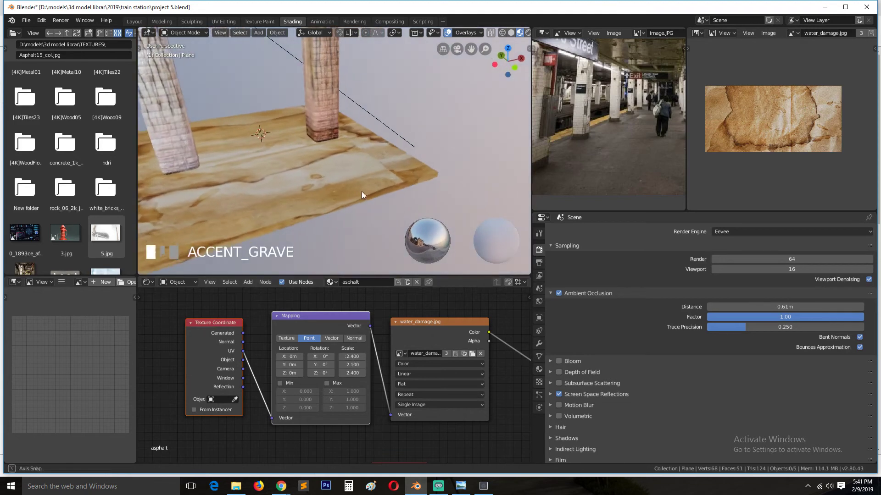
shift+drag(352, 364, 326, 356)
key(grave)
middle_drag(360, 221, 291, 233)
Duplicate the Multiply node above the Principled BSDF and feed the original Multiply's colour into the copy's Color1.
scroll(294, 232, down, 2)
middle_drag(466, 399, 279, 354)
scroll(280, 354, down, 3)
middle_drag(321, 380, 314, 304)
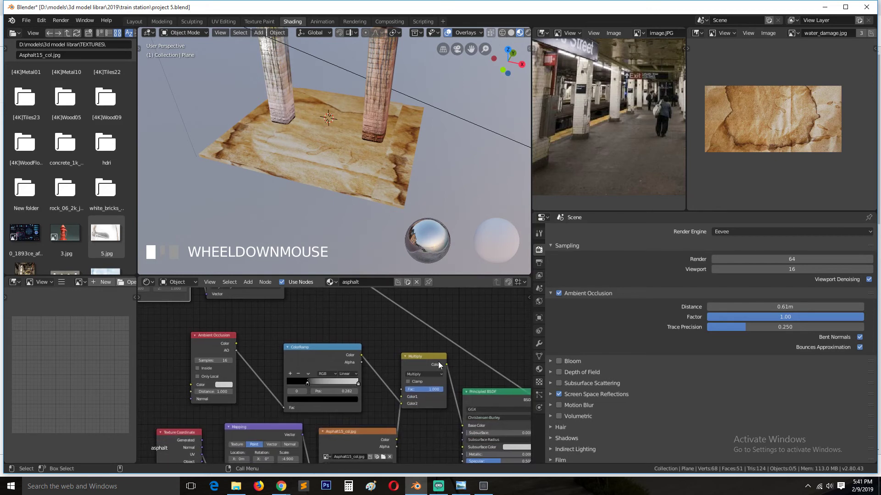
drag(435, 362, 446, 361)
middle_drag(415, 365, 364, 384)
key(shift+d)
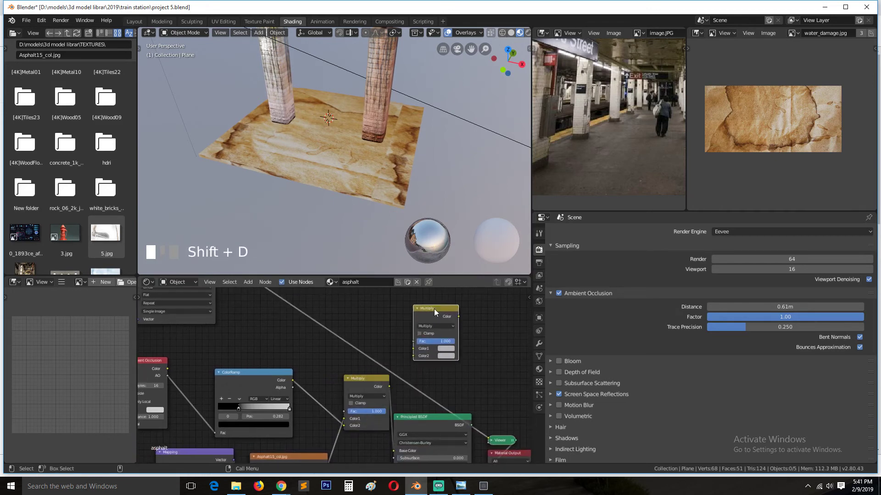
click(434, 309)
drag(391, 387, 413, 351)
key(grave)
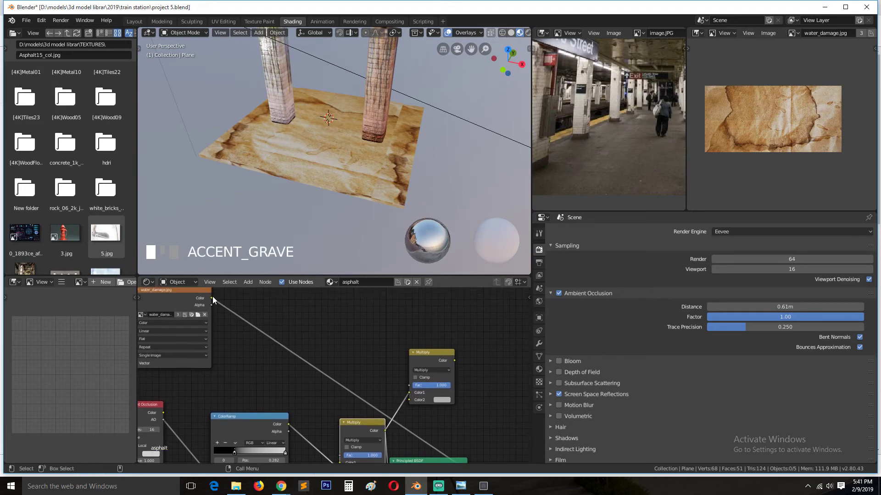
Connect the water damage texture's colour to the duplicated Multiply node's Color2 and preview that node's output on the floor.
drag(212, 298, 411, 400)
ctrl+shift+click(430, 359)
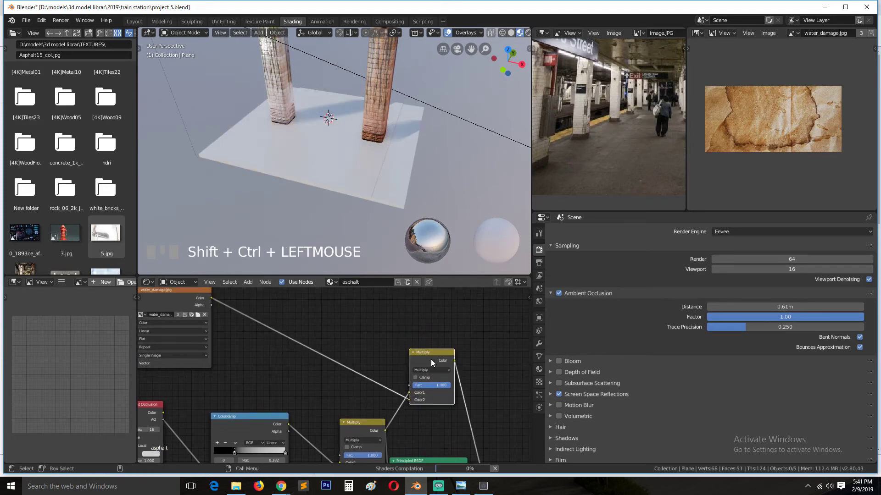
key(grave)
scroll(321, 204, up, 3)
scroll(310, 246, up, 1)
key(grave)
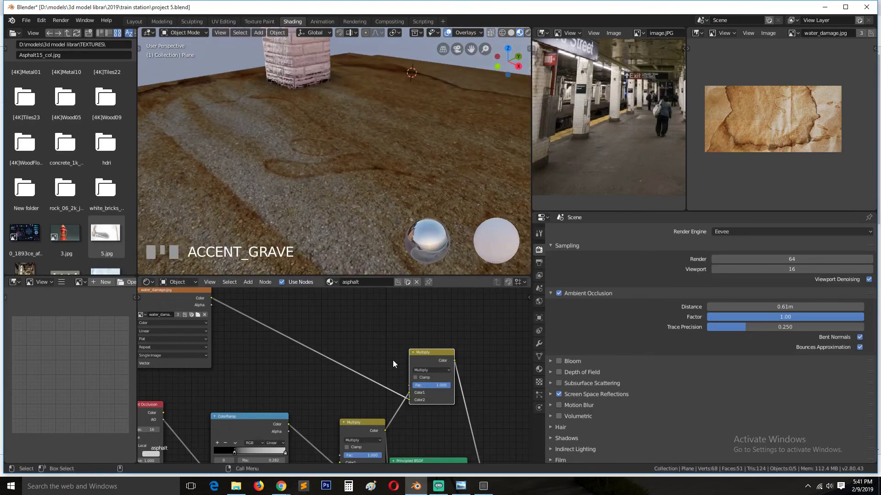
Try the Overlay blend mode on the duplicated Multiply node and check the floor stains.
click(428, 371)
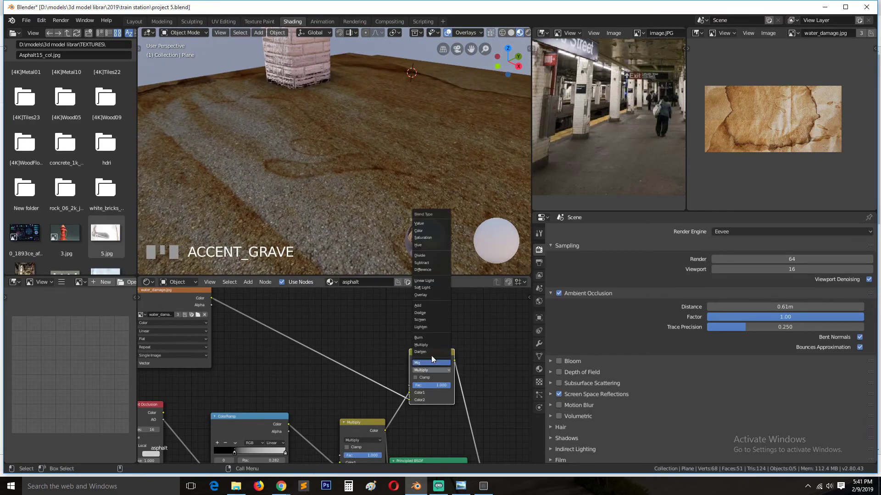
click(431, 295)
key(grave)
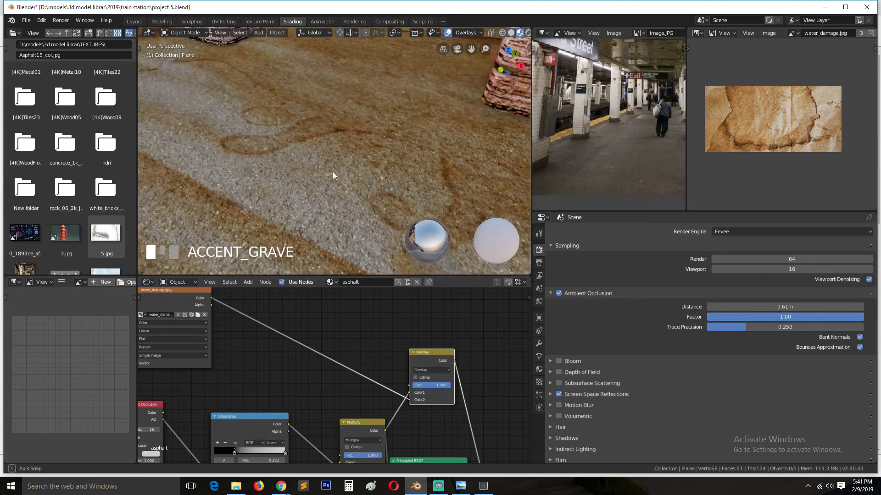
Set the water damage mix node's blend mode to Soft Light and inspect the stains on the floor.
click(430, 370)
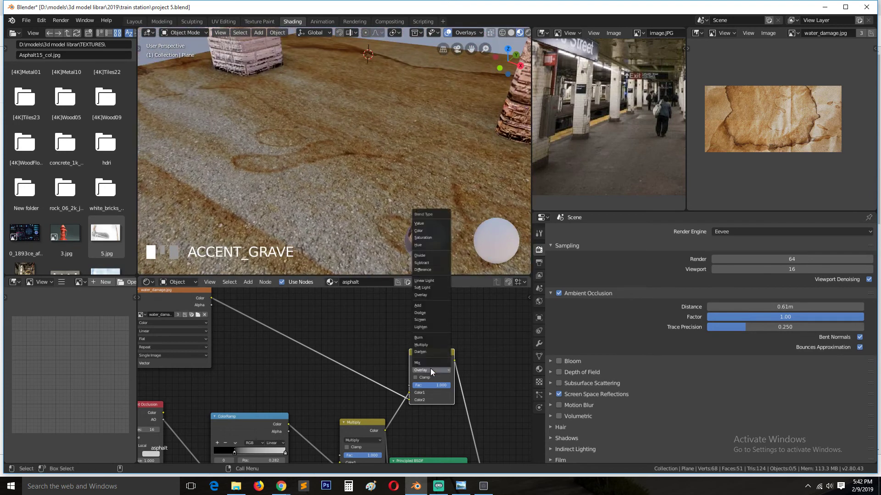
click(435, 287)
scroll(335, 196, down, 2)
scroll(337, 219, down, 3)
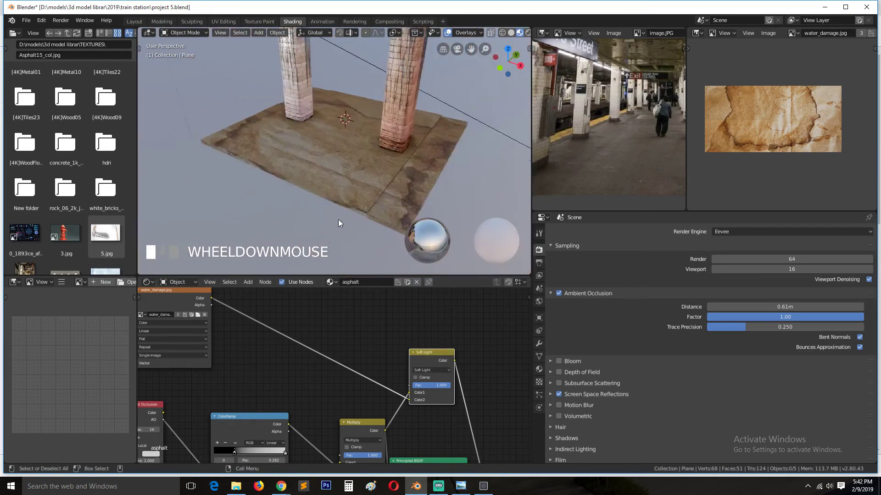
key(grave)
scroll(366, 207, up, 2)
key(grave)
scroll(457, 404, up, 2)
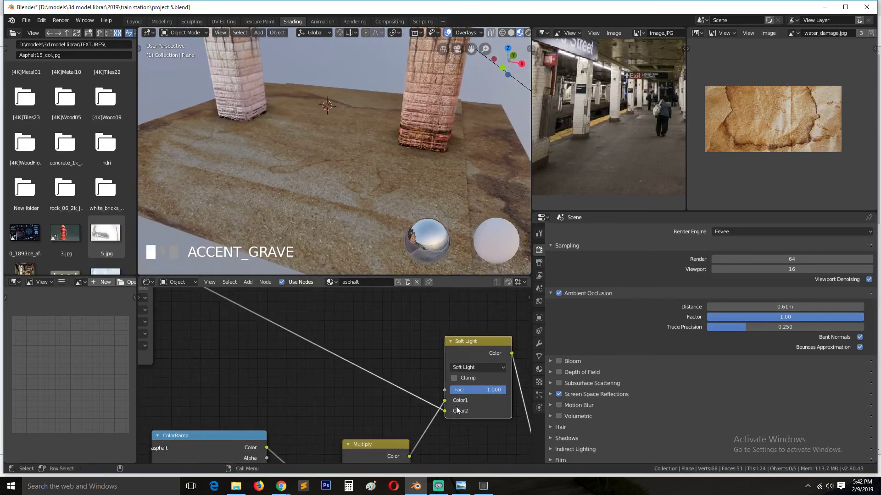
Lower the Soft Light node's factor to 0.291, checking the stain strength on the floor from several angles.
mouse_move(485, 392)
mouse_down()
mouse_move(453, 392)
mouse_move(469, 390)
mouse_up()
scroll(306, 170, down, 2)
key(grave)
scroll(343, 192, up, 2)
middle_drag(368, 142, 310, 207)
scroll(312, 210, down, 2)
key(grave)
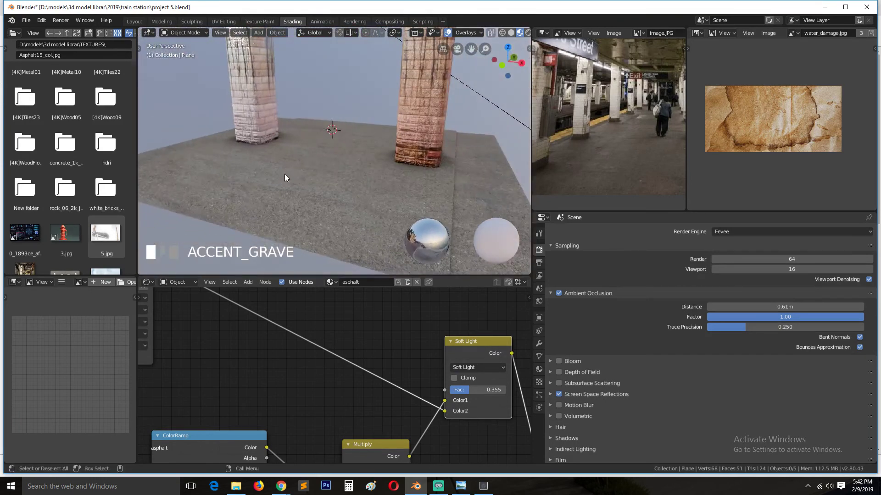
middle_drag(338, 146, 363, 210)
key(grave)
drag(496, 387, 469, 390)
Move the remaining Multiply node farther away from the Soft Light node and save the project.
scroll(470, 390, down, 2)
drag(349, 386, 307, 365)
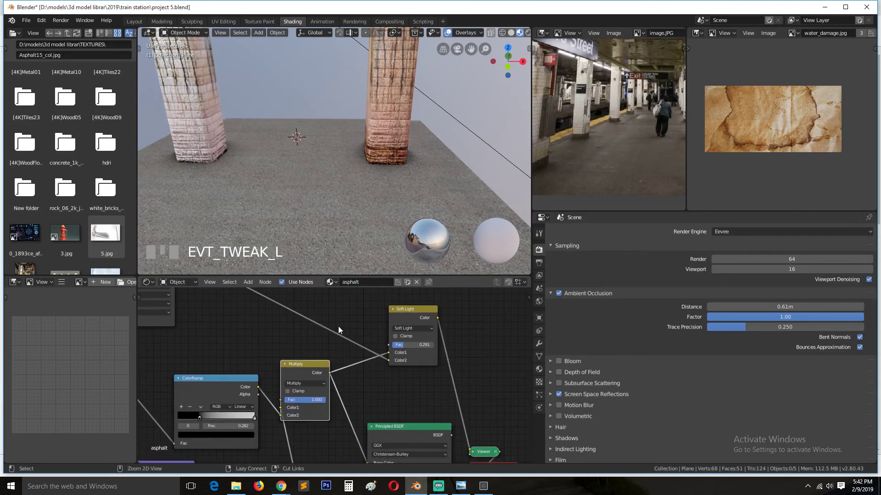
key(ctrl+s)
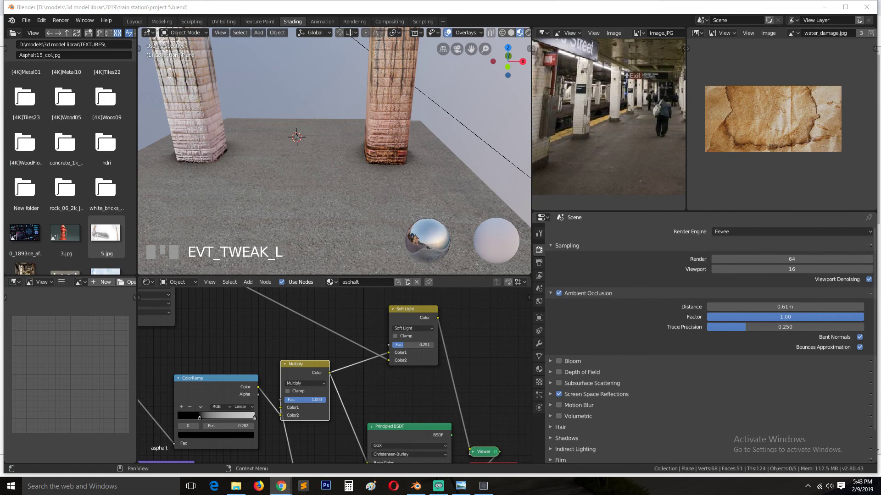
Select the floor plane and look over its asphalt surface around the columns.
click(322, 147)
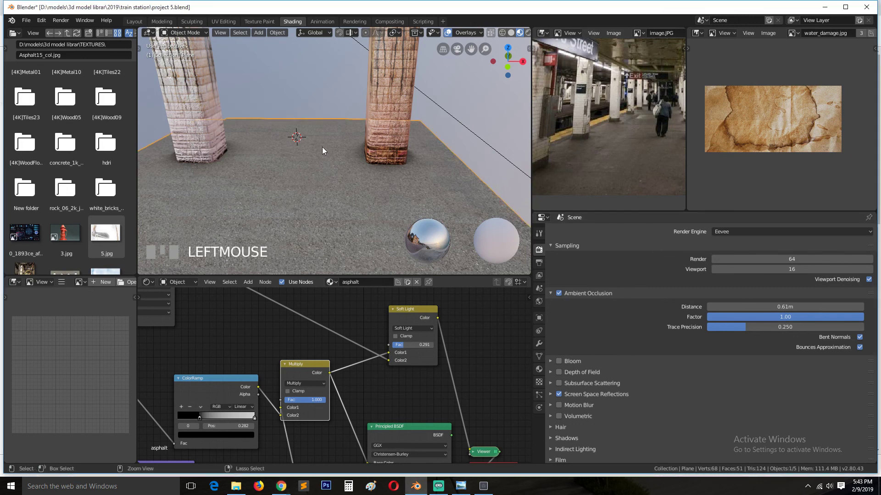
key(shift+grave)
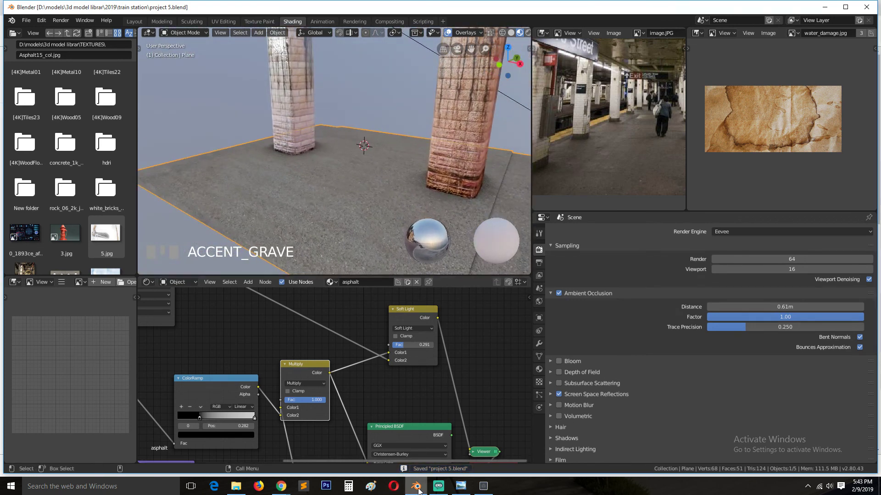
click(438, 486)
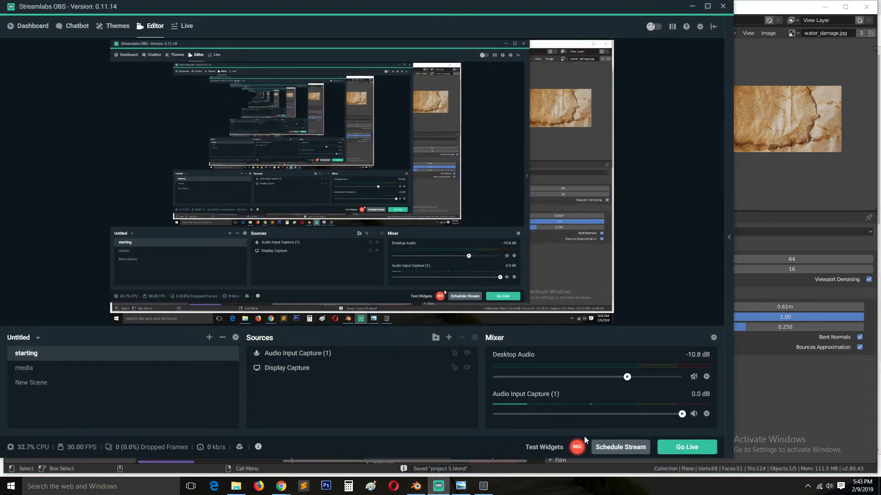